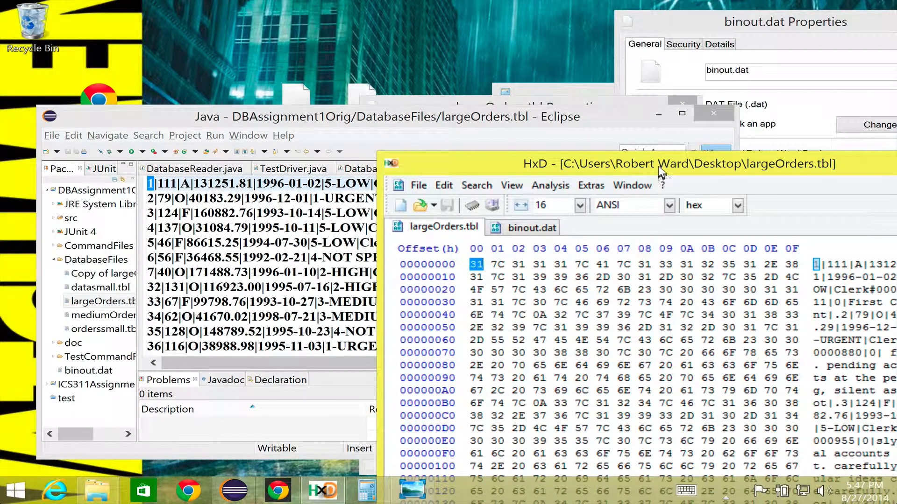
- Bring the Eclipse window with largeOrders.tbl forward and enlarge it to show full records
drag(661, 170, 580, 165)
click(543, 121)
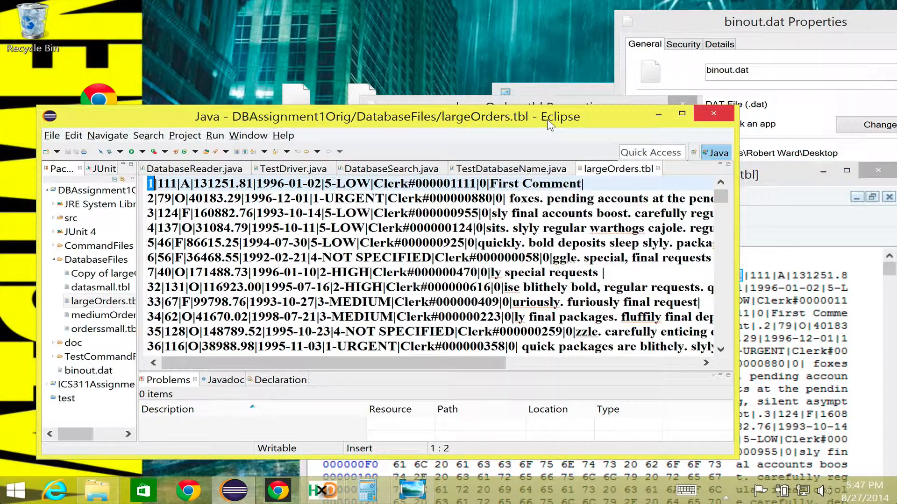
drag(519, 118, 518, 87)
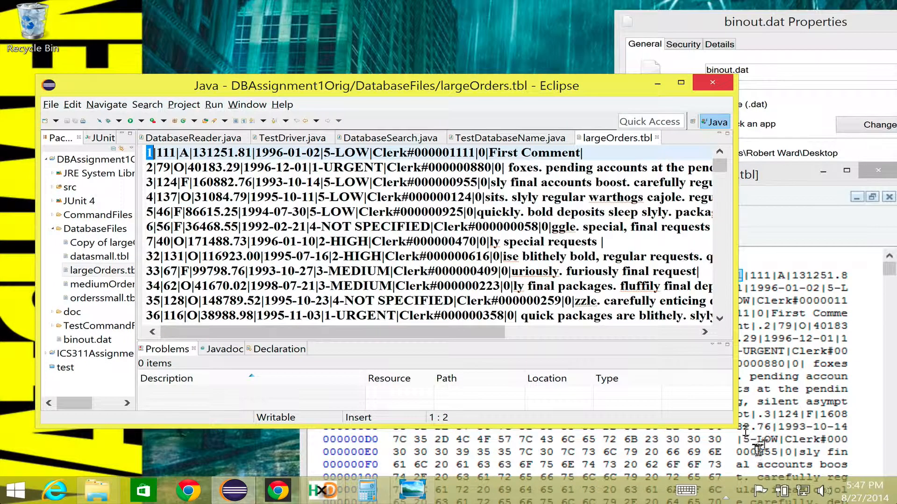
drag(734, 426, 794, 476)
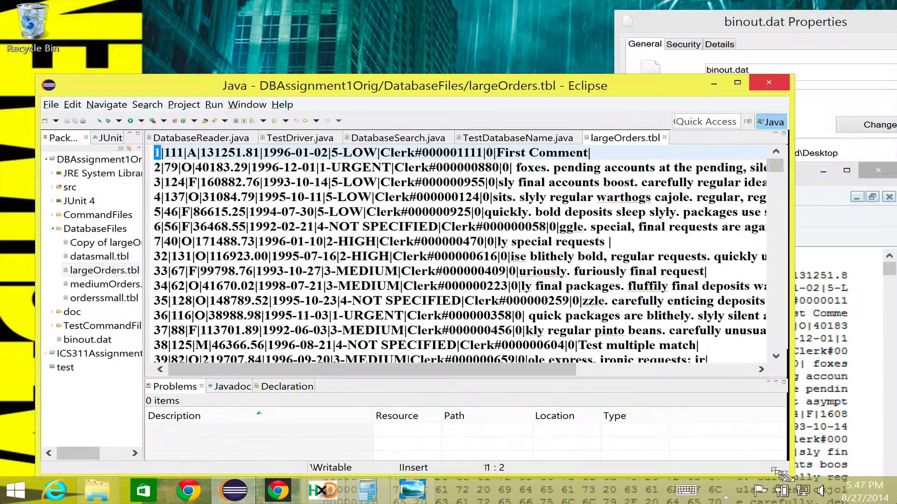
- Select the whole first order record, then its opening fields and the A status field
click(194, 167)
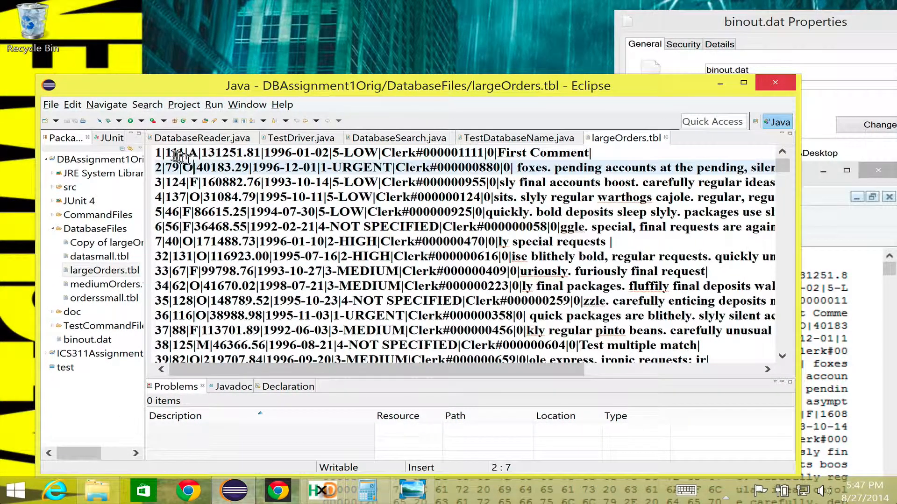
drag(158, 152, 603, 154)
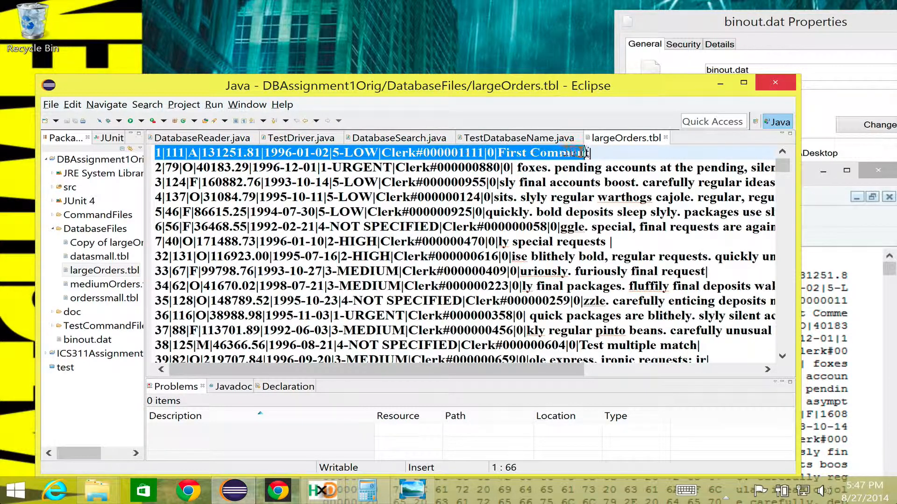
click(156, 153)
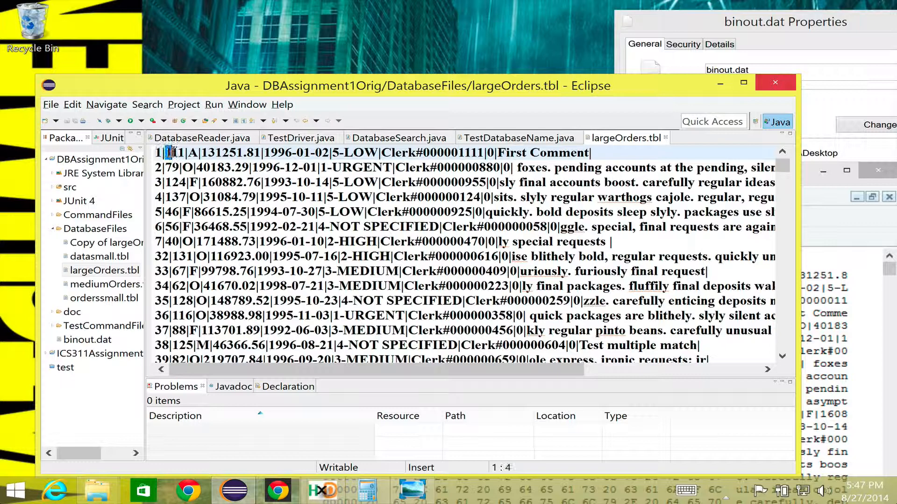
drag(158, 153, 180, 152)
double_click(193, 152)
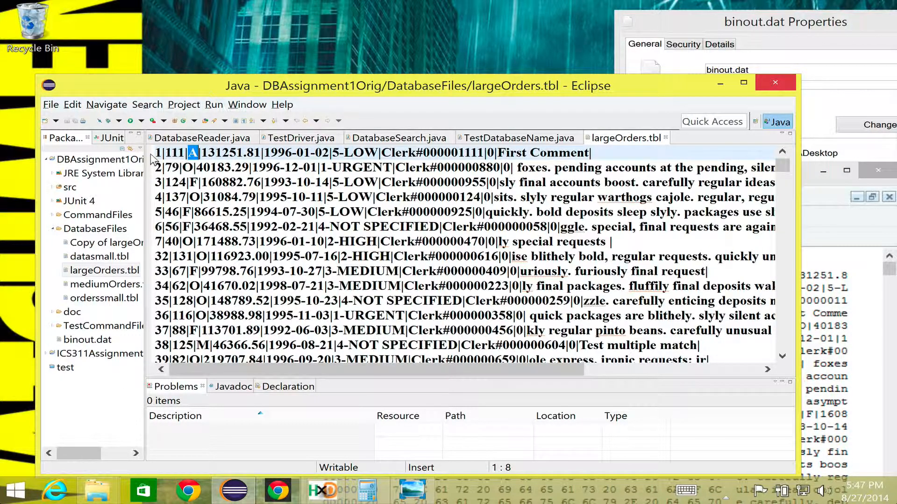
- Reselect the first record through First Comment, then just its leading character 1
mouse_move(155, 152)
mouse_down()
mouse_move(394, 211)
mouse_move(600, 153)
mouse_up()
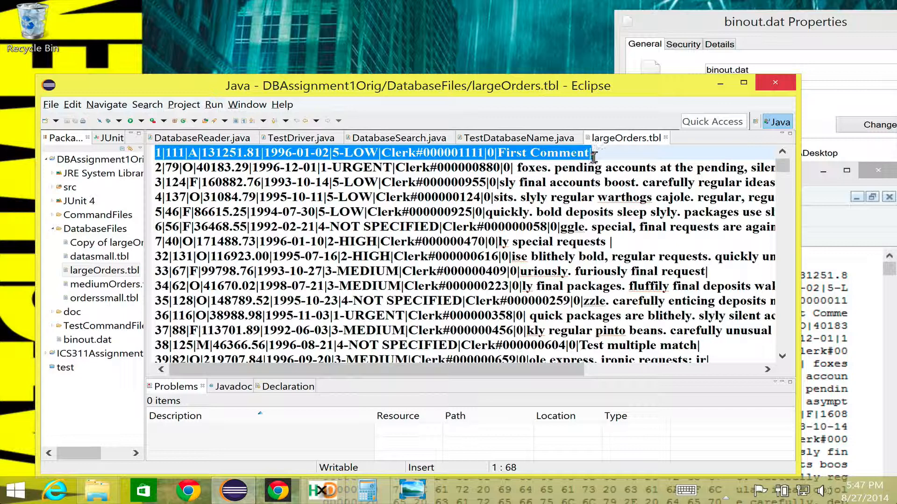
click(594, 158)
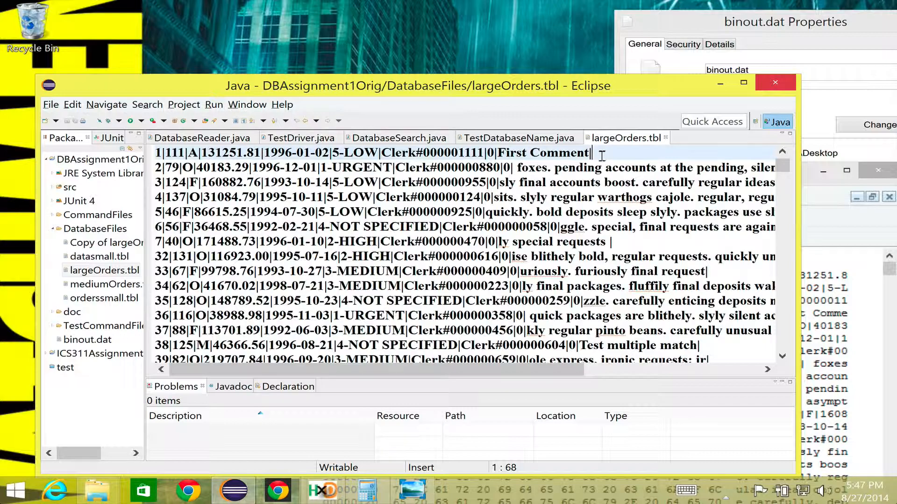
mouse_move(493, 91)
mouse_down()
mouse_move(483, 95)
mouse_move(501, 87)
mouse_up()
click(288, 164)
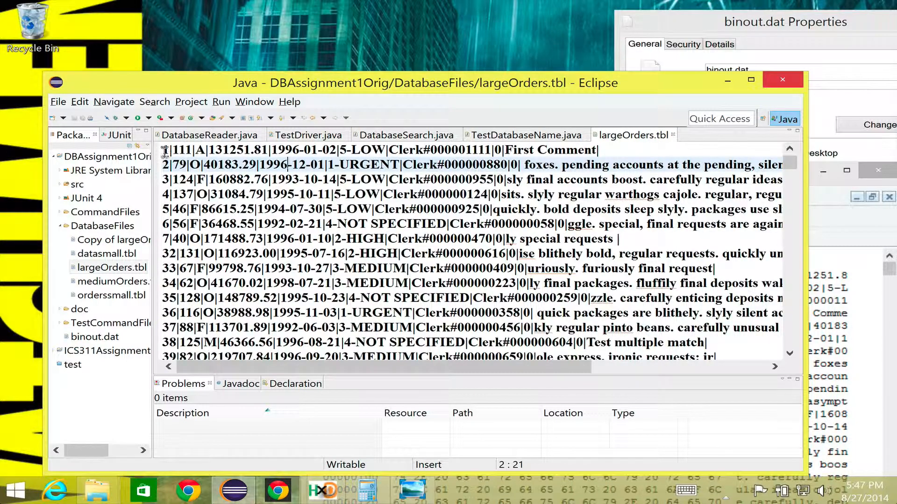
drag(166, 152, 605, 152)
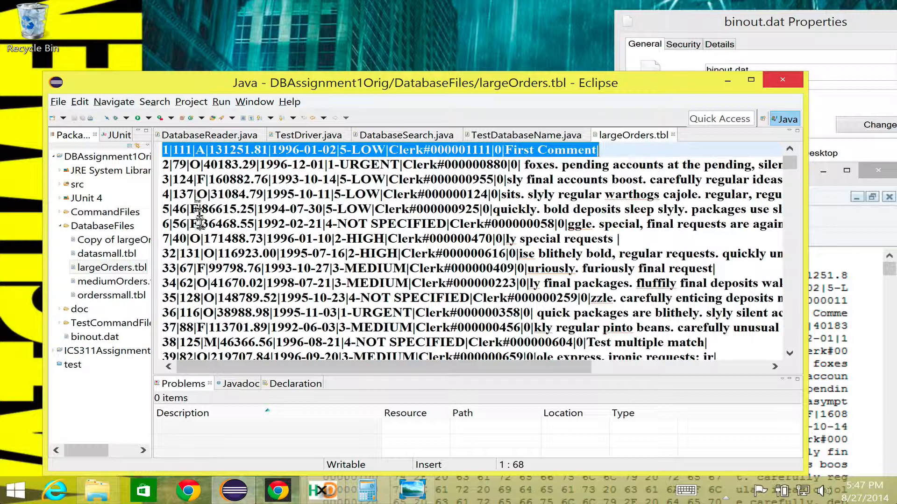
click(162, 150)
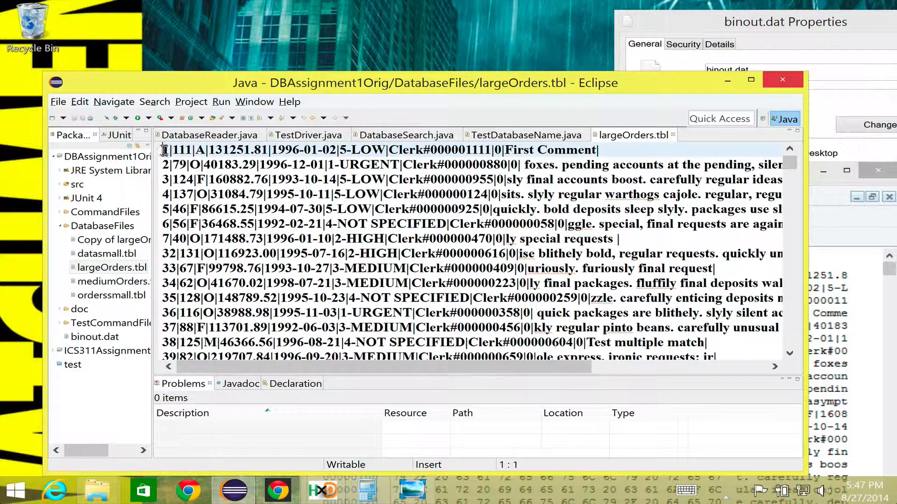
key(shift+Right)
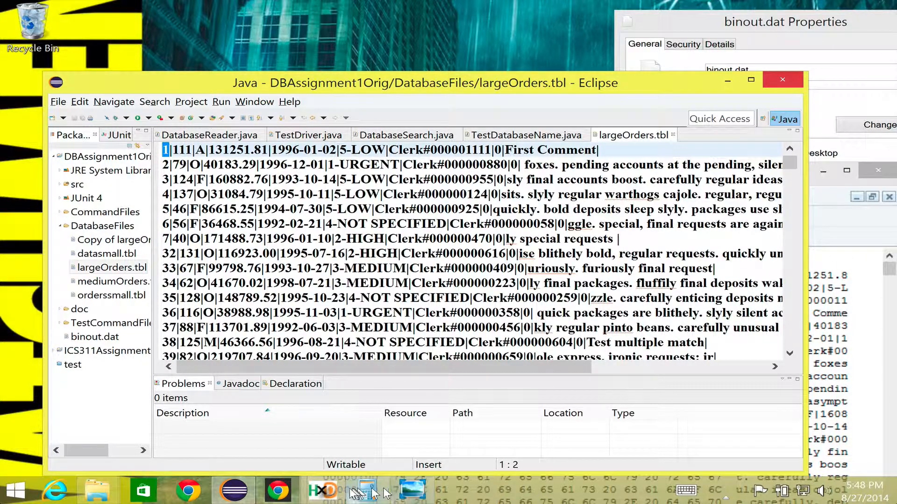
- Show the ASCII character table image beside the order file and bring up Calculator
click(413, 491)
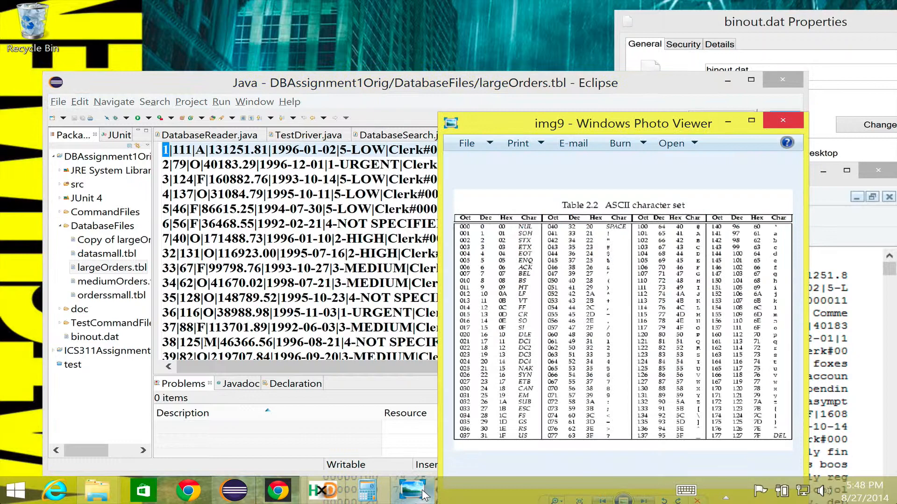
drag(645, 127, 568, 47)
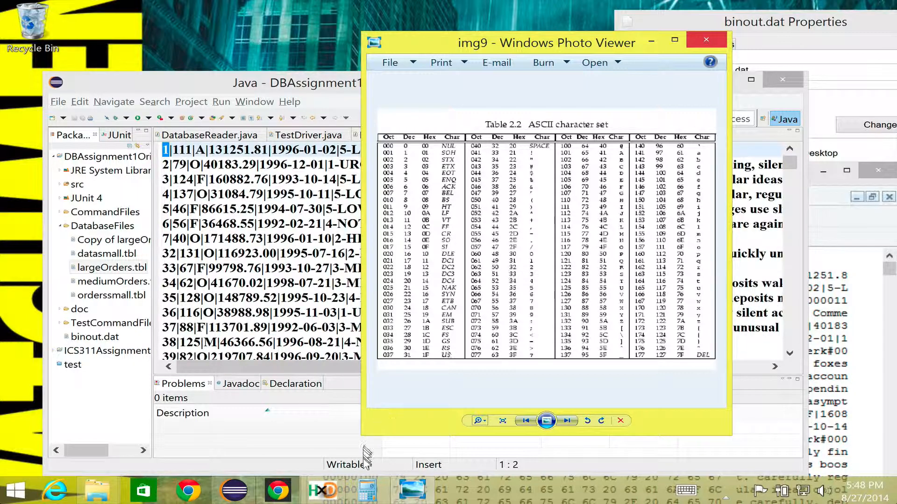
click(367, 491)
drag(753, 94, 703, 73)
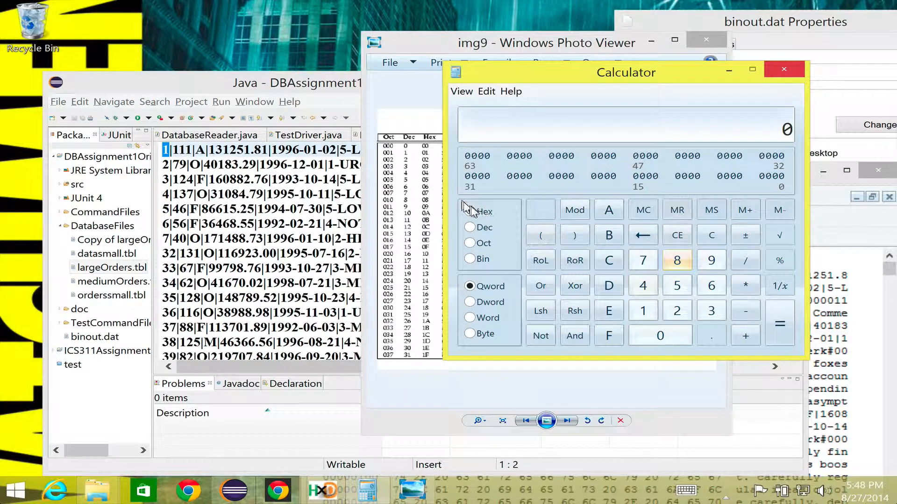
- Enter hex 31 in Calculator to show its bit pattern 00110001, then return to Eclipse
click(711, 311)
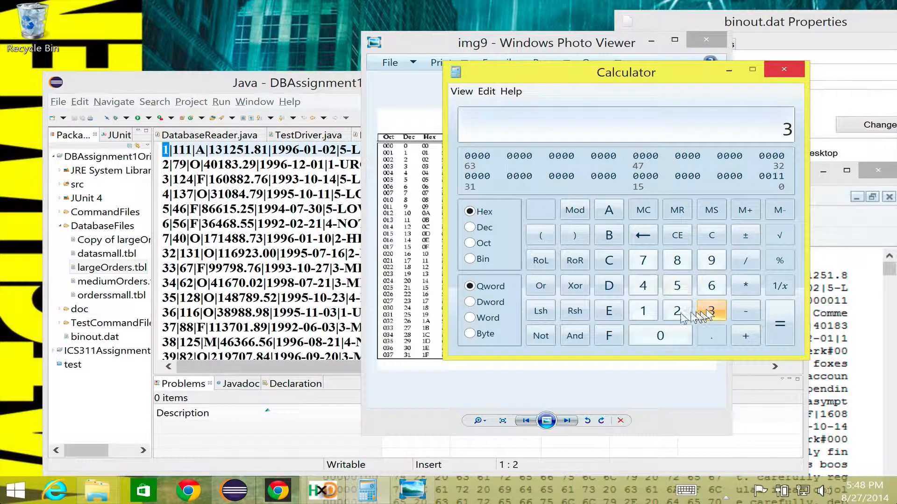
click(643, 313)
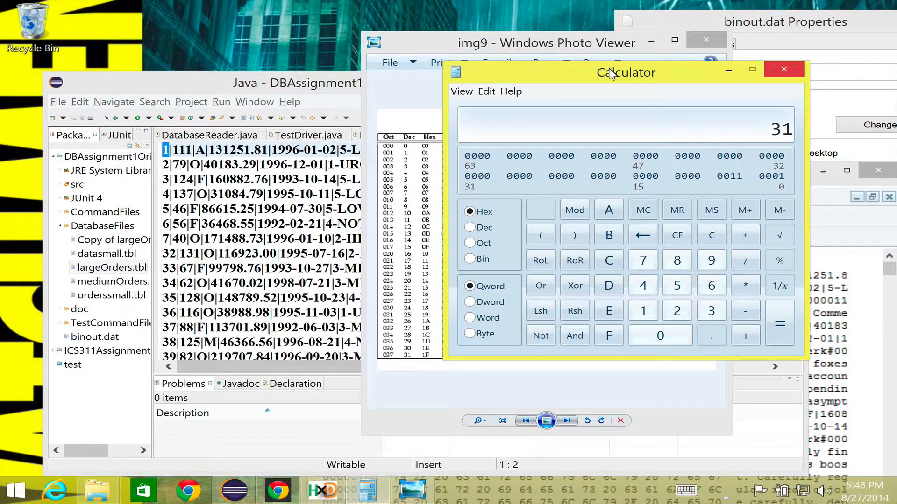
mouse_move(612, 67)
mouse_down()
mouse_move(585, 175)
mouse_move(537, 194)
mouse_up()
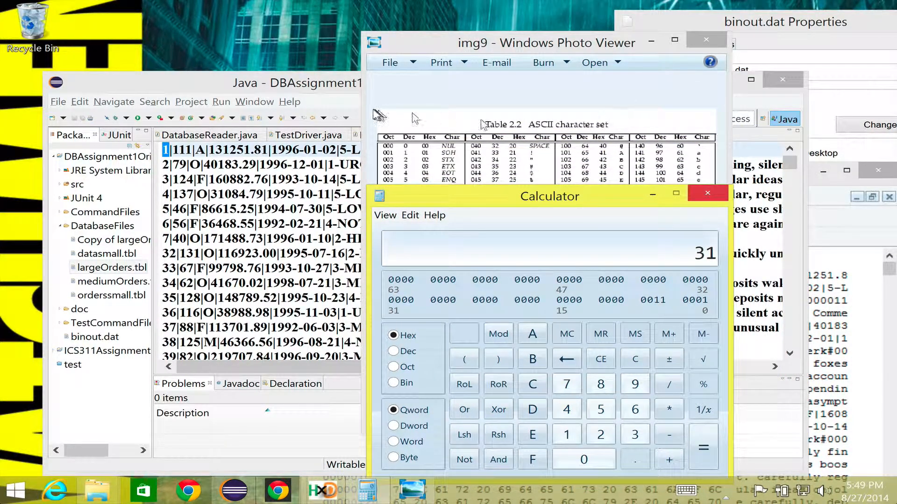
click(289, 87)
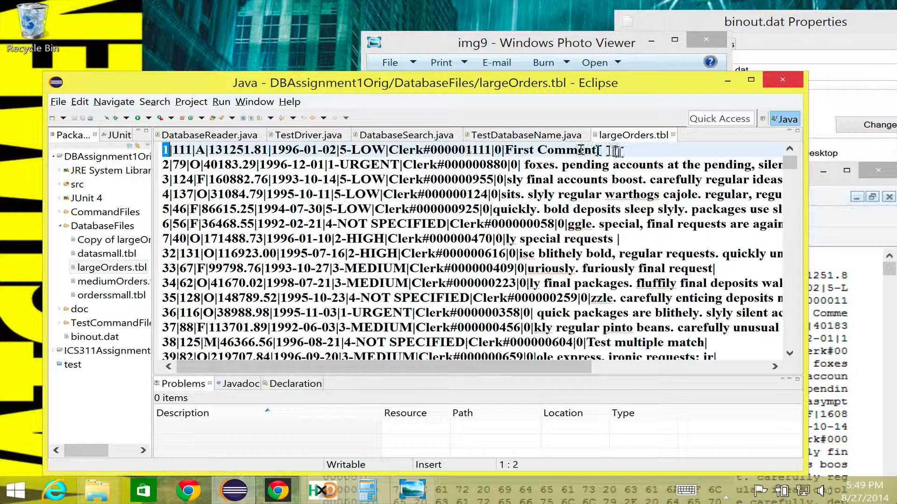
- Jump to the end of the first order record and shift the Eclipse window slightly
key(End)
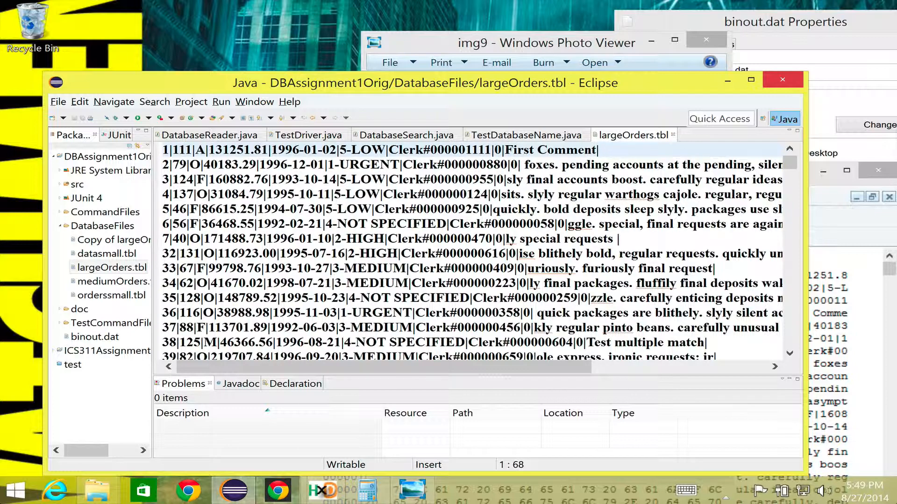
drag(614, 90, 601, 100)
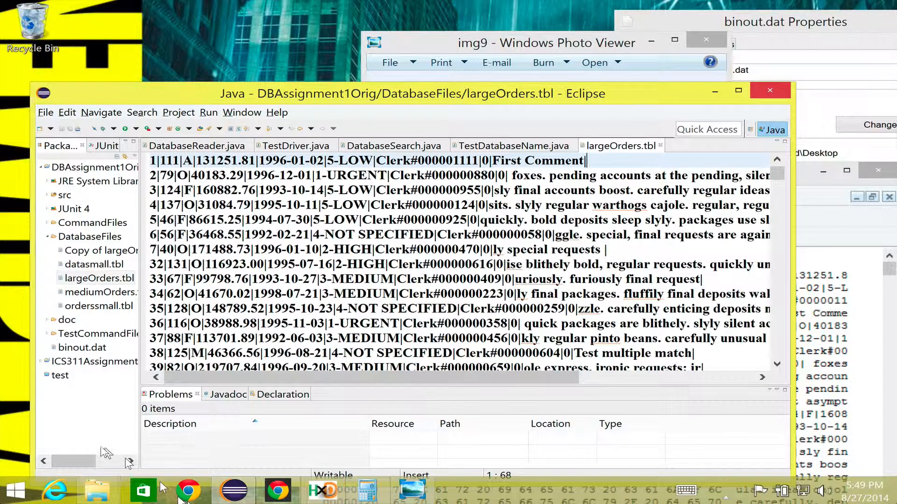
- Bring the HxD view of largeOrders.tbl forward and select its first byte 31
click(323, 491)
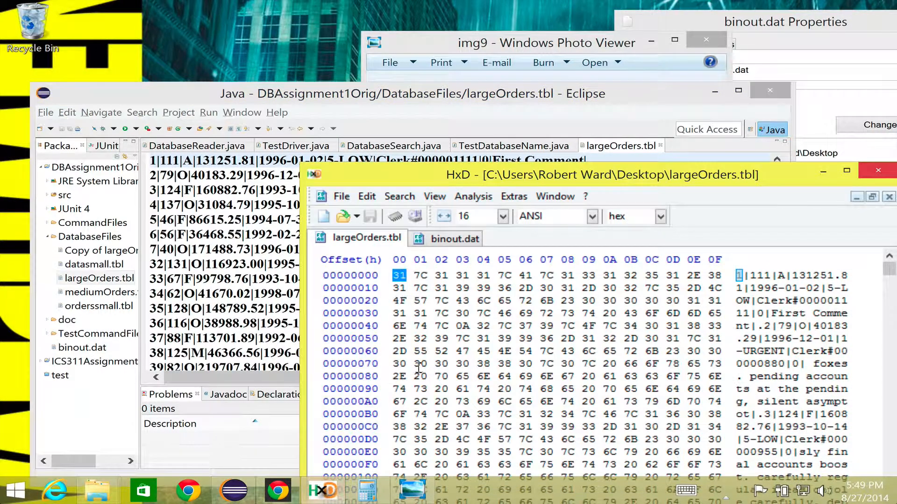
drag(544, 181, 377, 46)
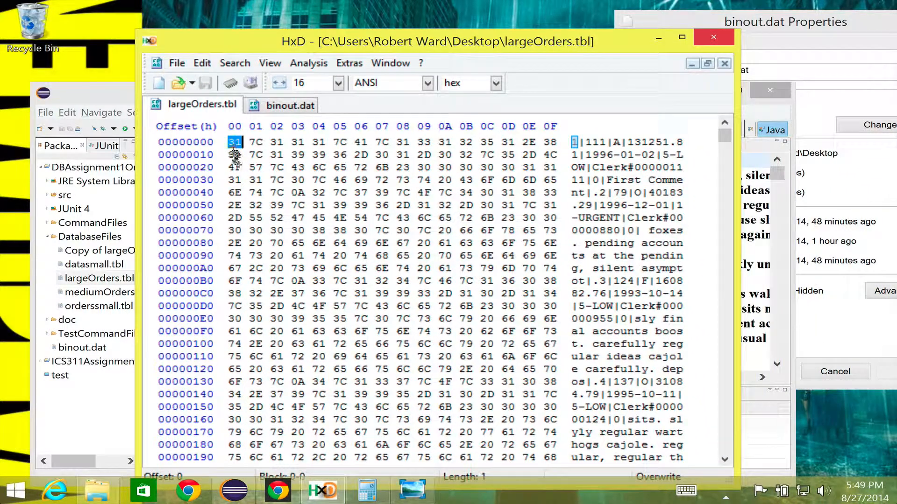
click(229, 142)
drag(233, 141, 243, 144)
- Step through the 7C separator, the three bytes of 111, the next 7C and byte 41 for A
click(255, 141)
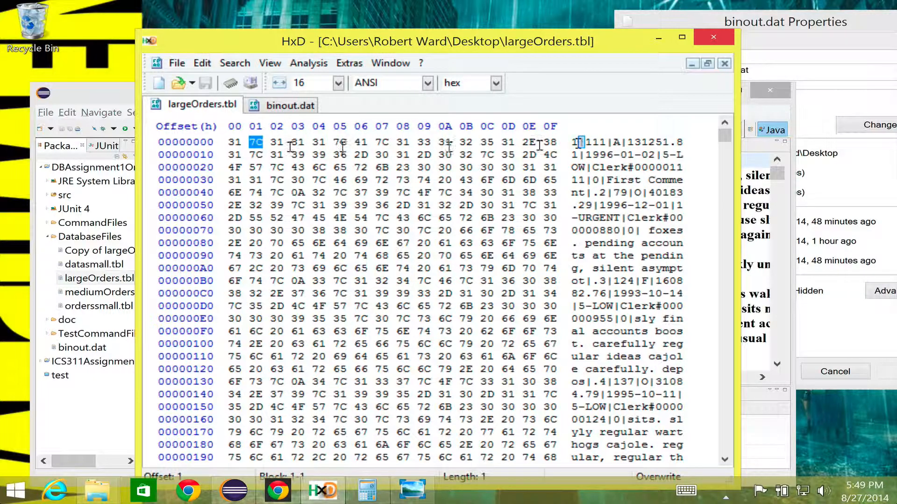
click(273, 141)
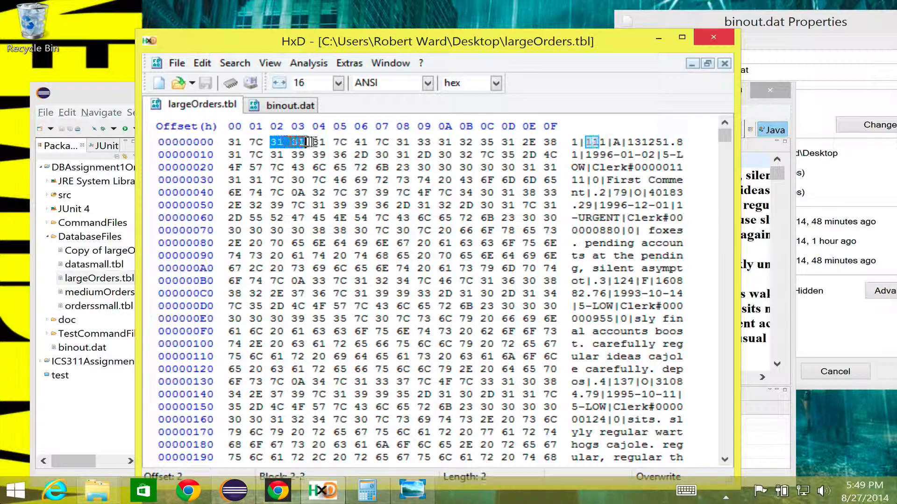
drag(273, 141, 319, 141)
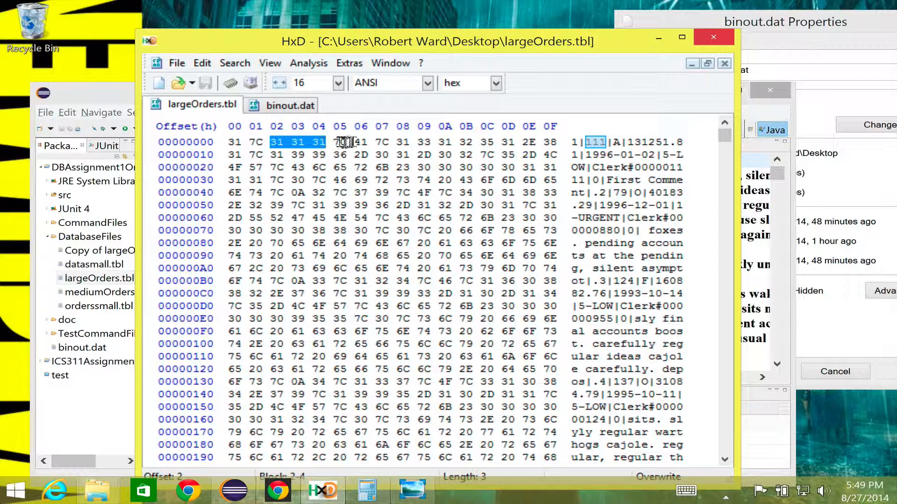
drag(334, 141, 347, 141)
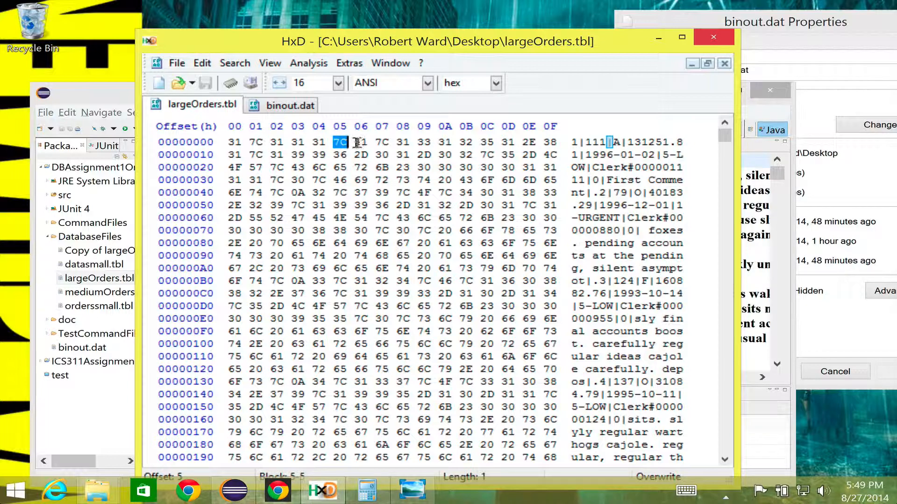
click(358, 142)
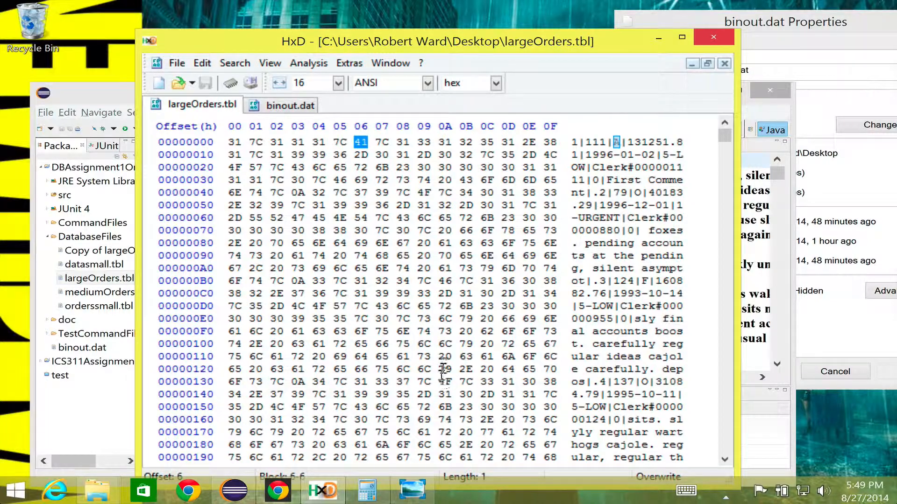
- Move Calculator out of the way and reselect byte 31 at offset 00, Length 1
click(371, 491)
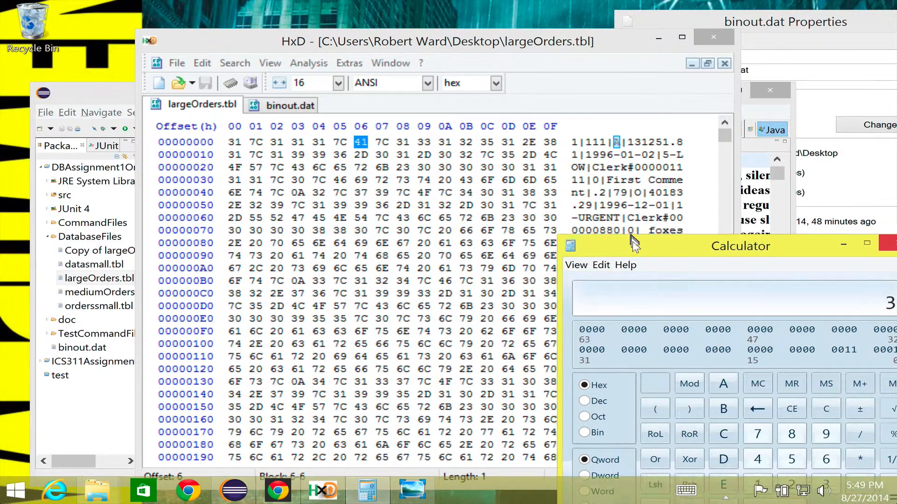
drag(442, 193, 639, 256)
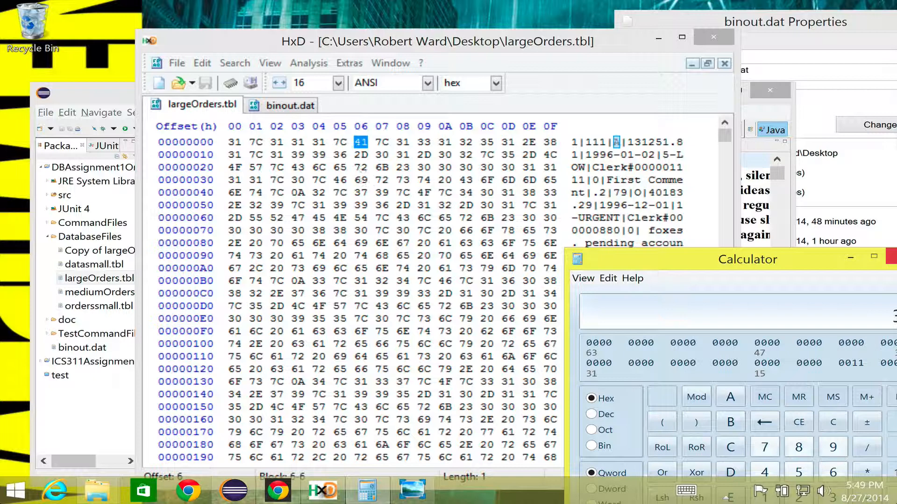
click(237, 142)
drag(229, 141, 239, 142)
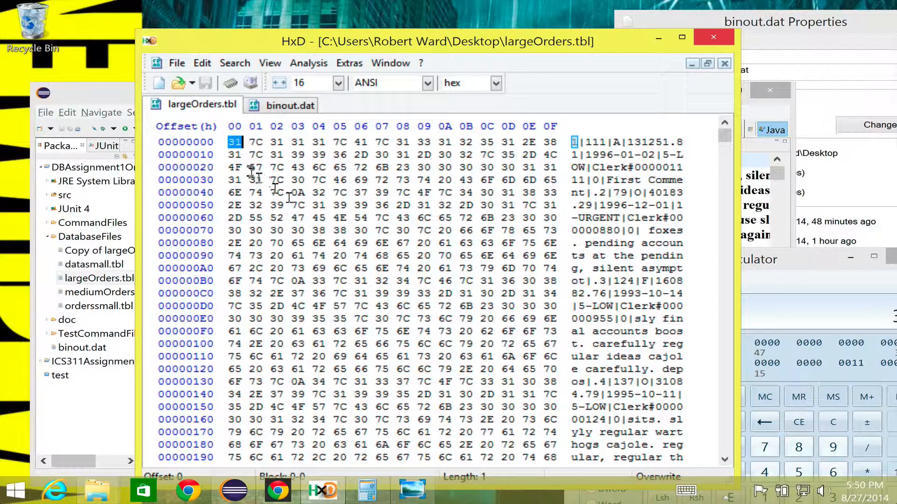
click(232, 144)
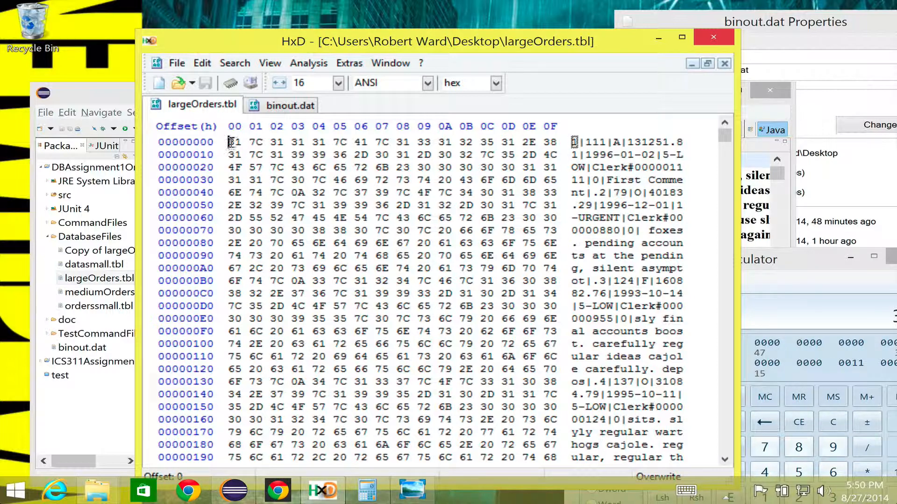
drag(232, 143, 240, 143)
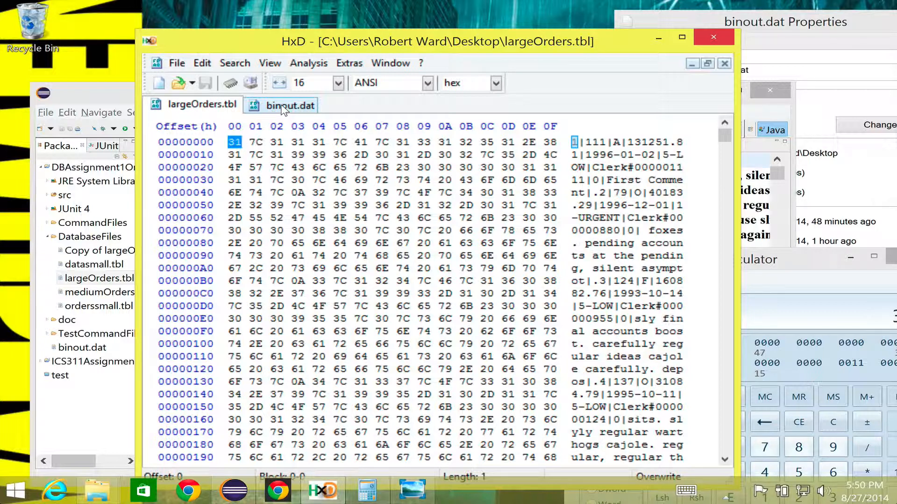
- Switch to binout.dat and select its first four bytes 00 00 00 01 as one int
click(284, 107)
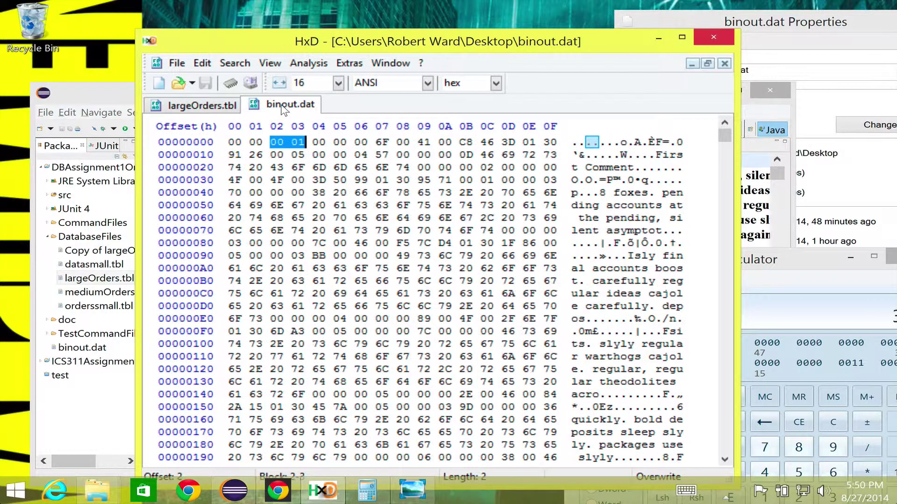
click(313, 203)
drag(271, 142, 302, 142)
click(278, 142)
drag(272, 141, 302, 142)
click(272, 143)
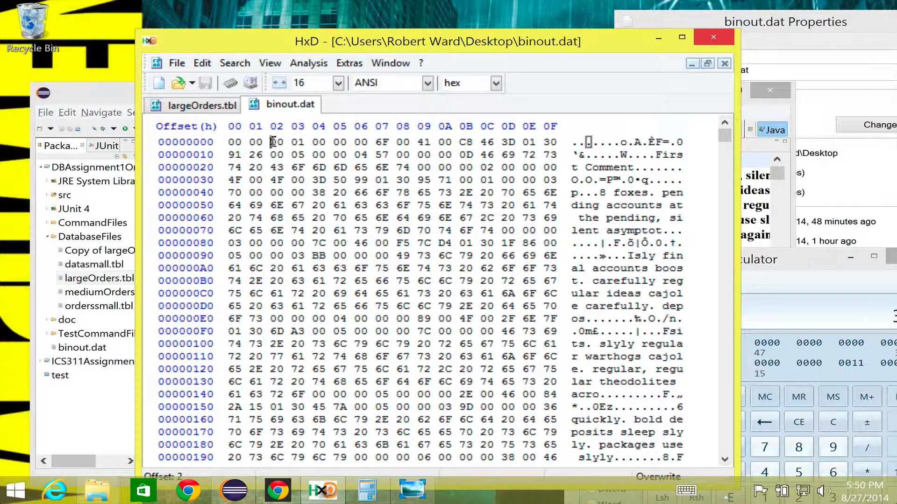
drag(272, 142, 303, 143)
click(271, 142)
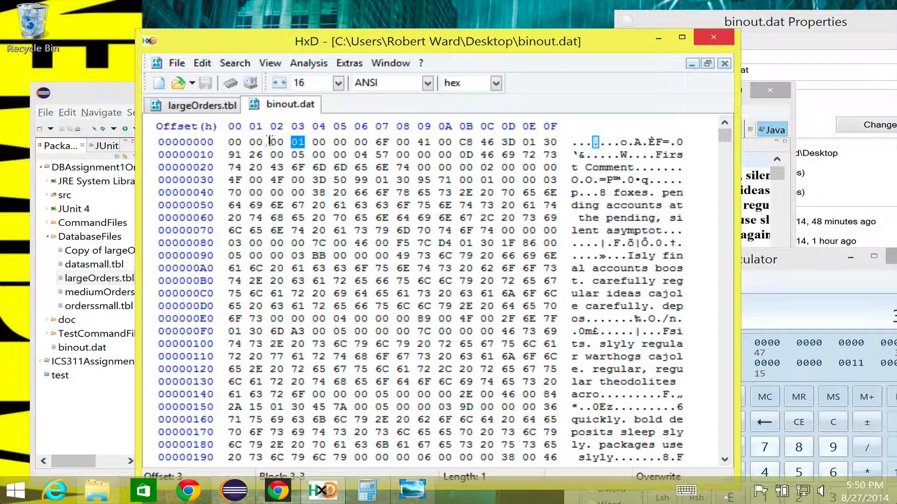
drag(234, 142, 303, 142)
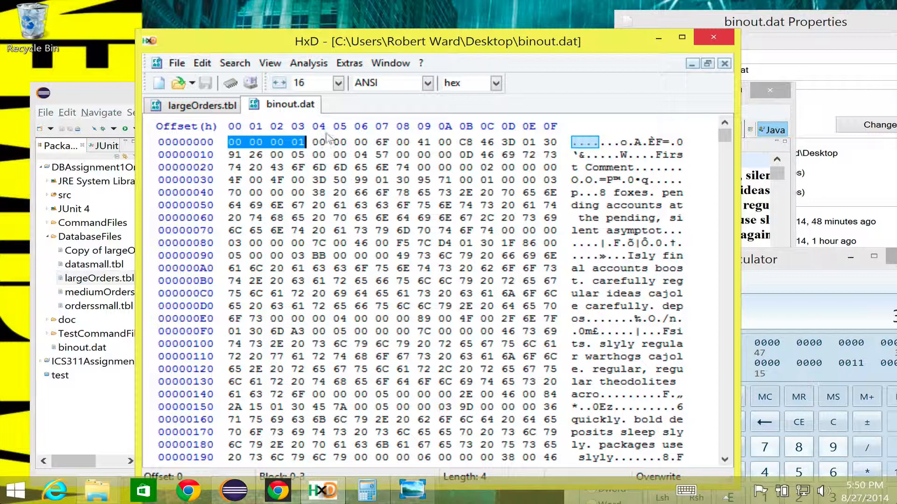
- Flip between largeOrders.tbl and binout.dat to compare, ending on largeOrders.tbl
click(204, 107)
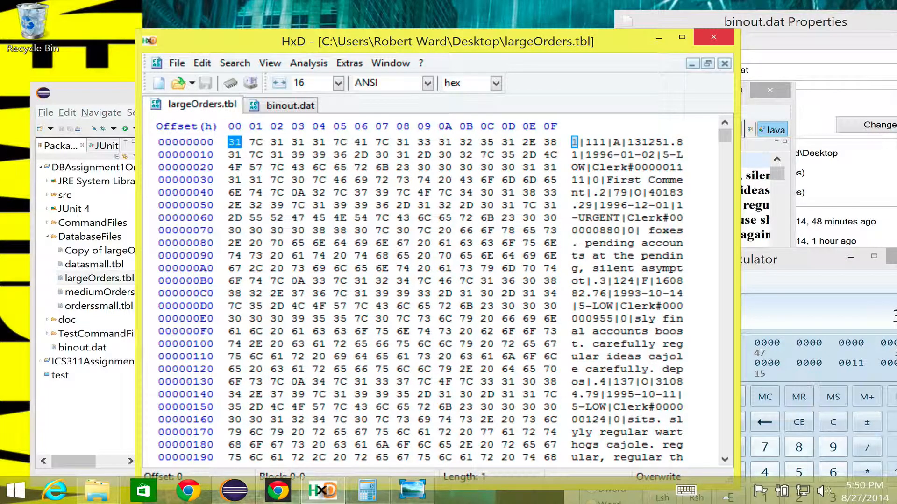
click(277, 105)
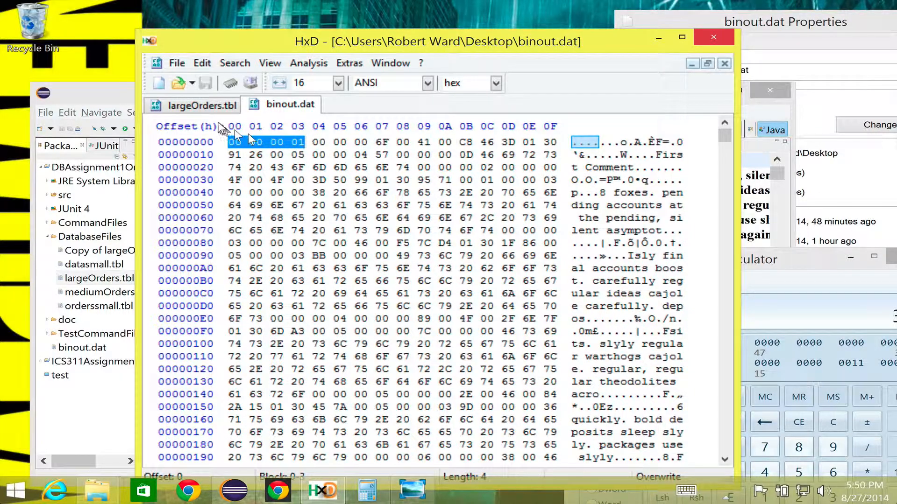
click(200, 107)
click(263, 108)
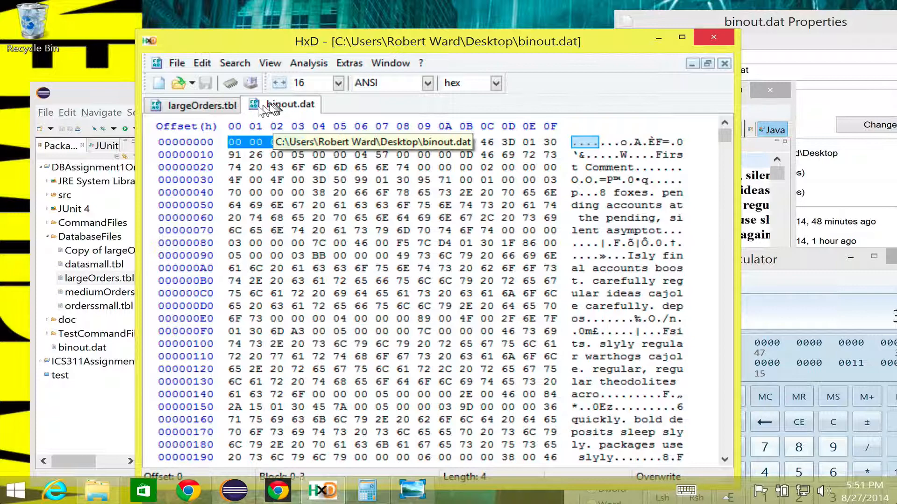
click(207, 106)
click(270, 107)
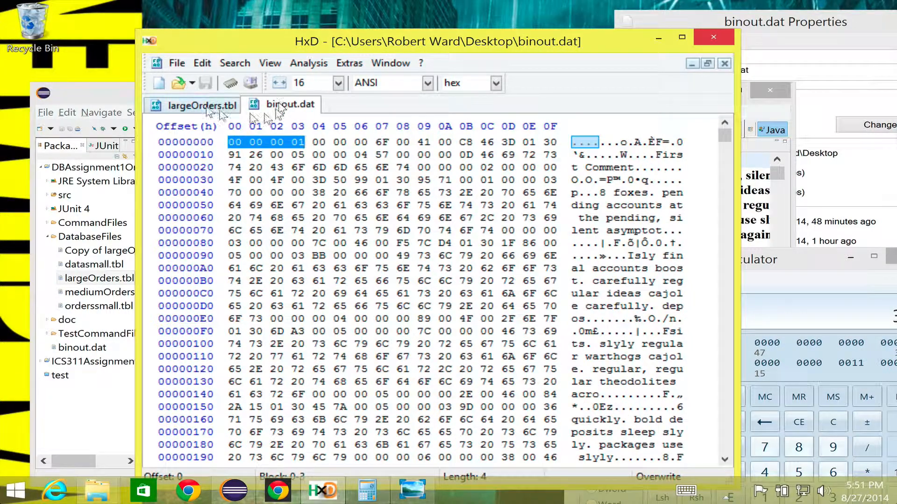
click(203, 106)
click(274, 107)
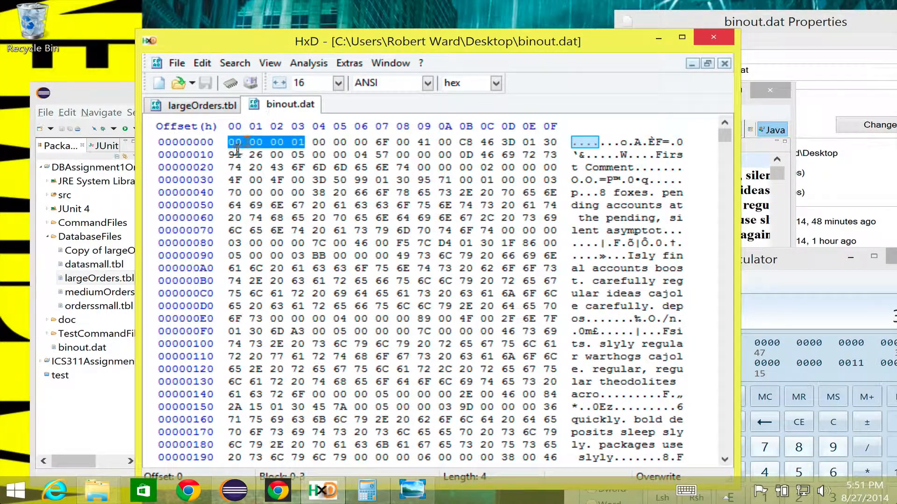
click(188, 106)
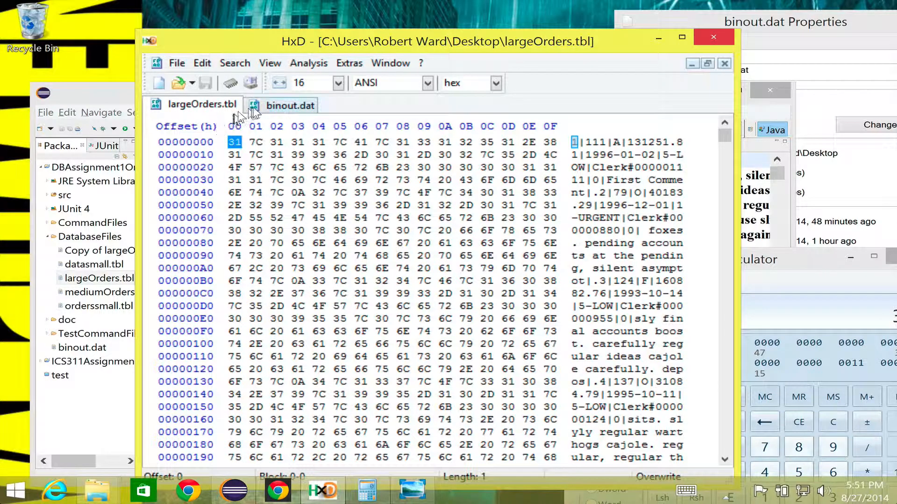
- In Eclipse, look through records and select order numbers 36, 102 and the 102 of 1024
click(234, 490)
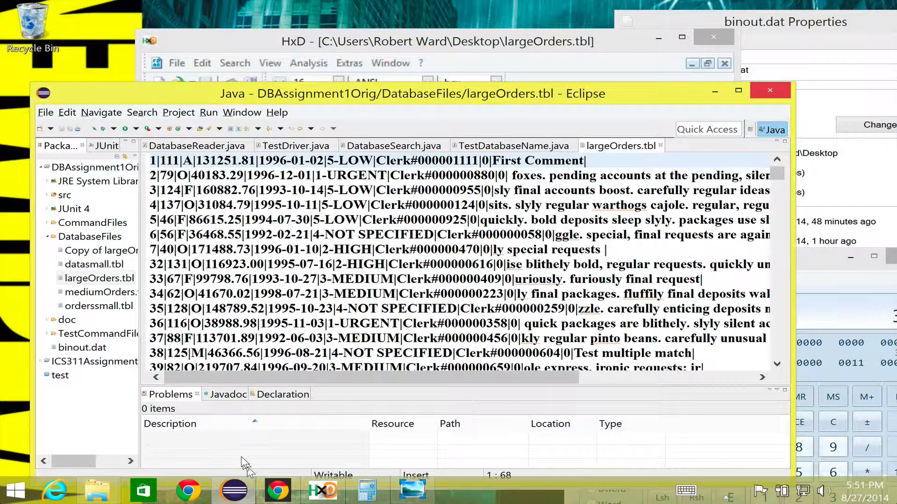
click(155, 249)
scroll(153, 273, down, 2)
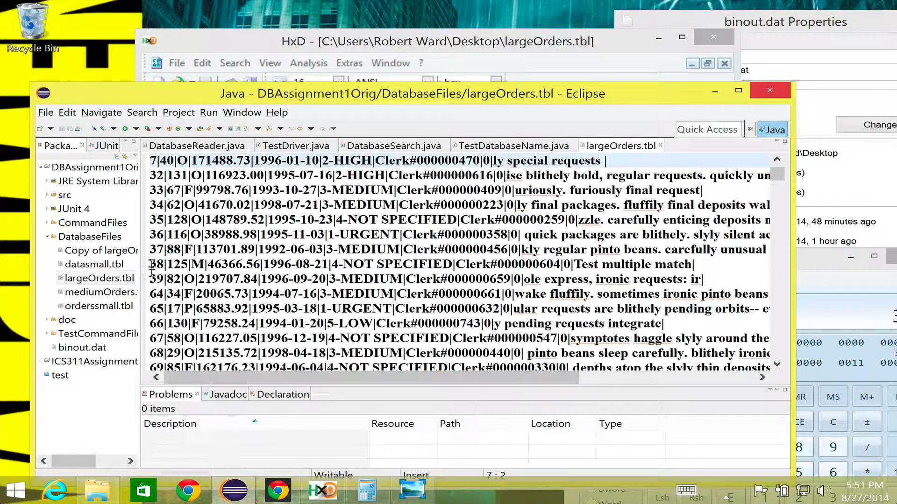
double_click(156, 235)
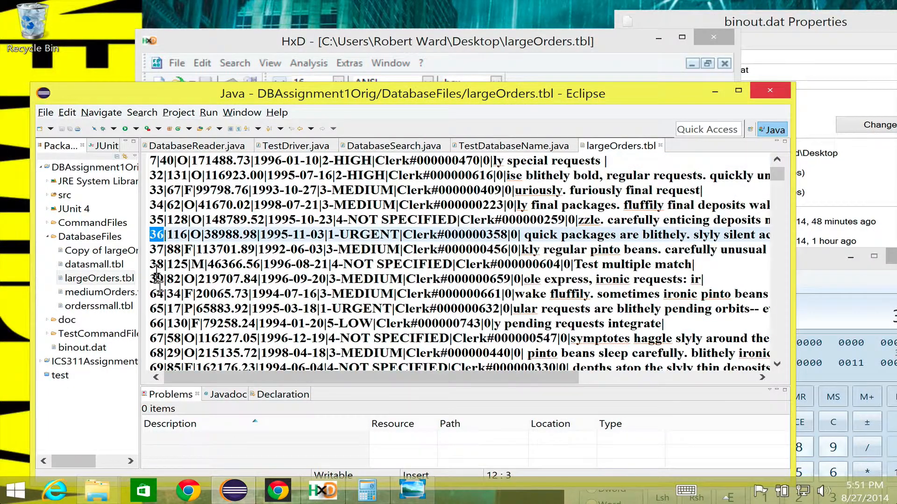
scroll(157, 277, down, 3)
scroll(158, 276, down, 2)
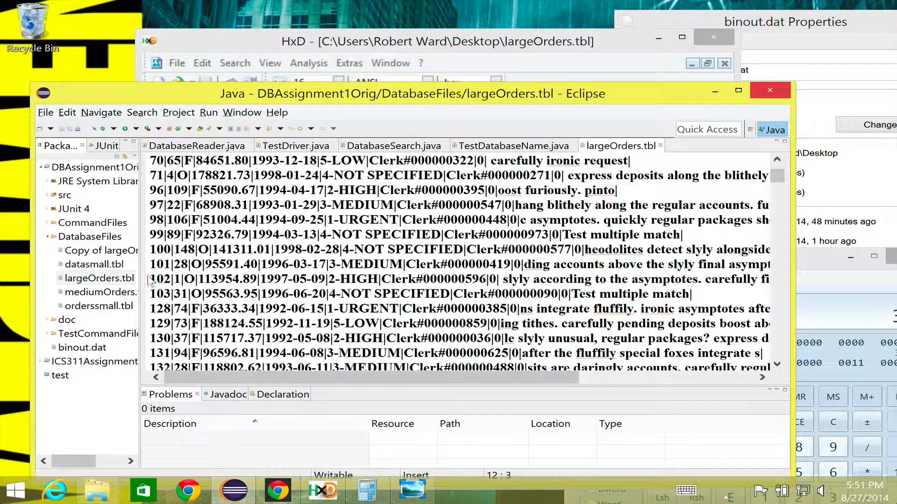
drag(150, 279, 170, 282)
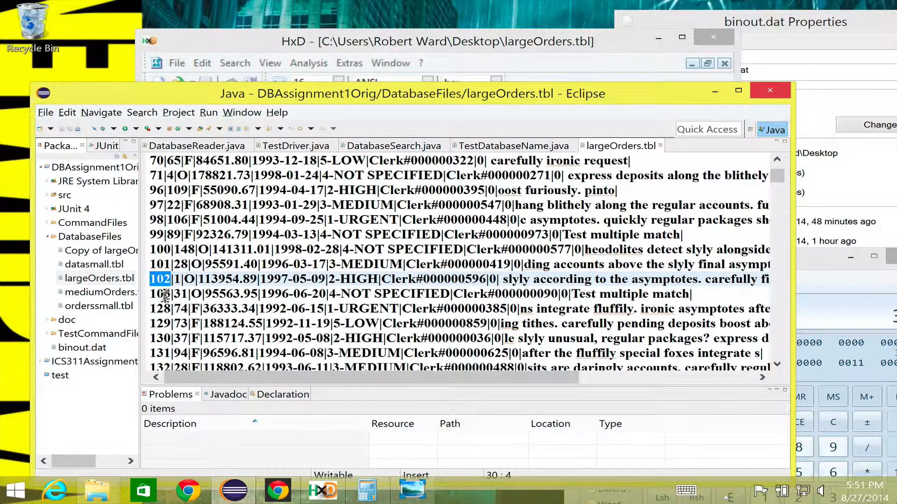
scroll(169, 282, down, 3)
scroll(169, 282, down, 3)
scroll(169, 283, down, 3)
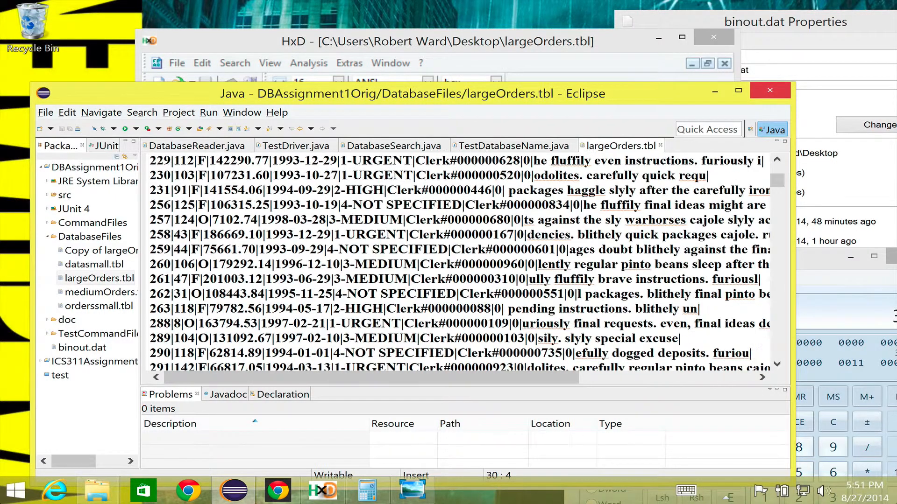
scroll(170, 283, down, 3)
scroll(159, 301, down, 5)
scroll(159, 302, down, 5)
scroll(160, 301, down, 5)
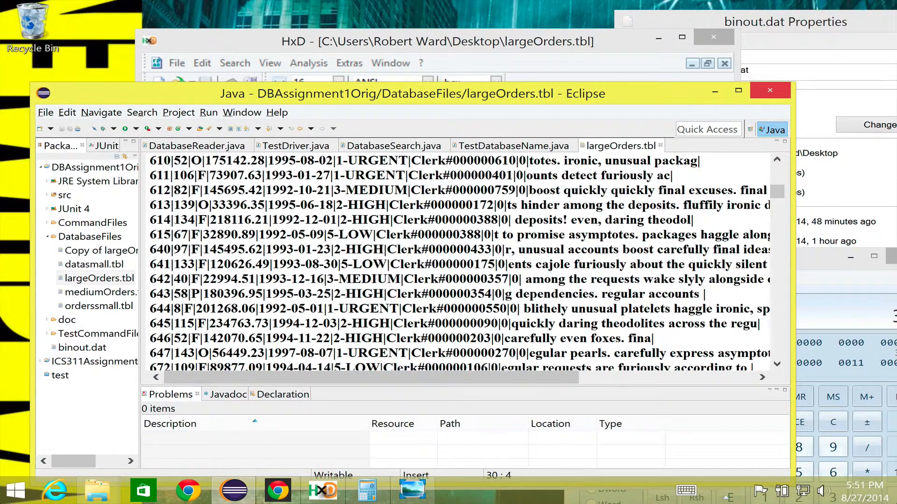
scroll(160, 303, down, 5)
scroll(160, 302, down, 7)
scroll(160, 304, down, 5)
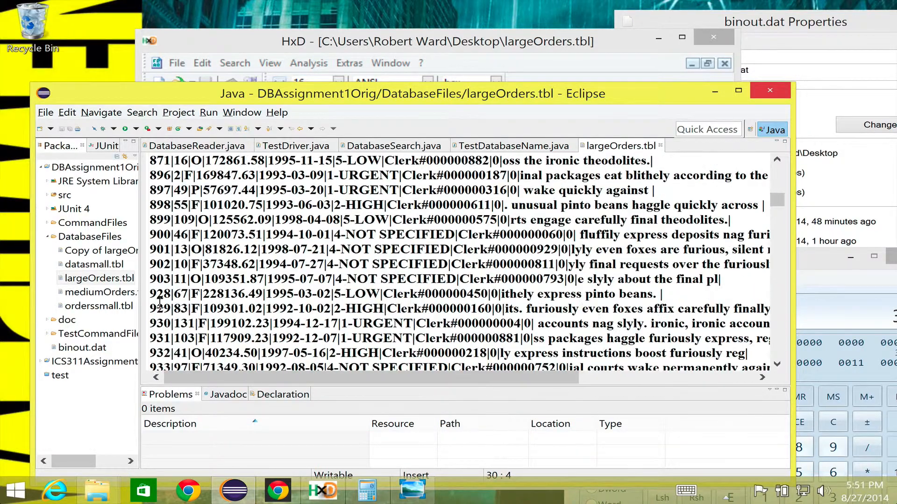
scroll(160, 303, down, 5)
scroll(160, 303, down, 5)
scroll(160, 302, down, 2)
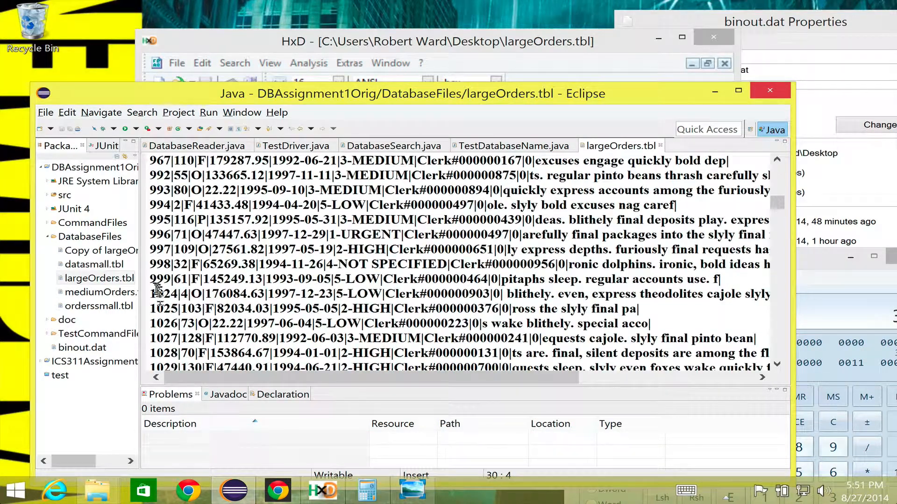
click(150, 295)
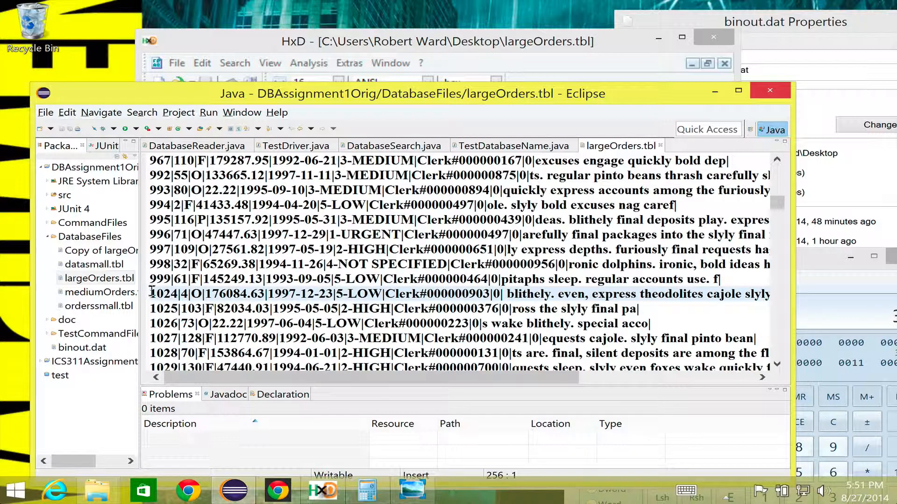
drag(152, 295, 168, 294)
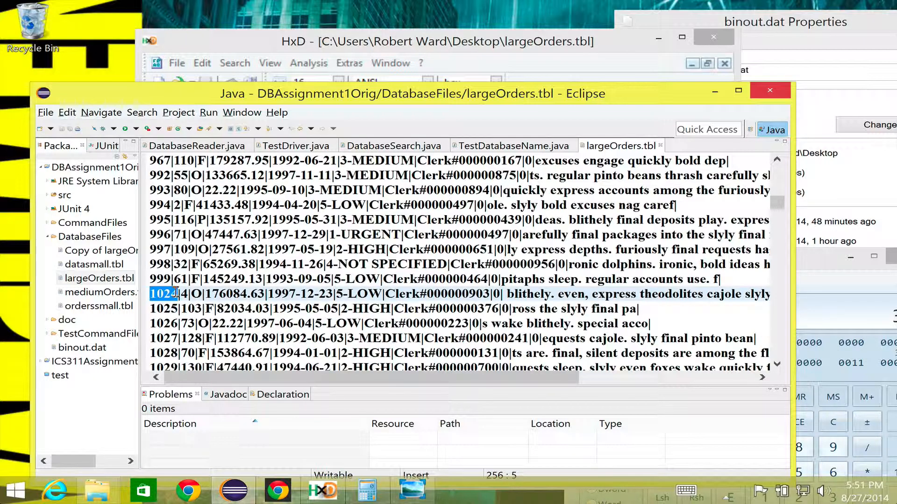
scroll(186, 304, up, 2)
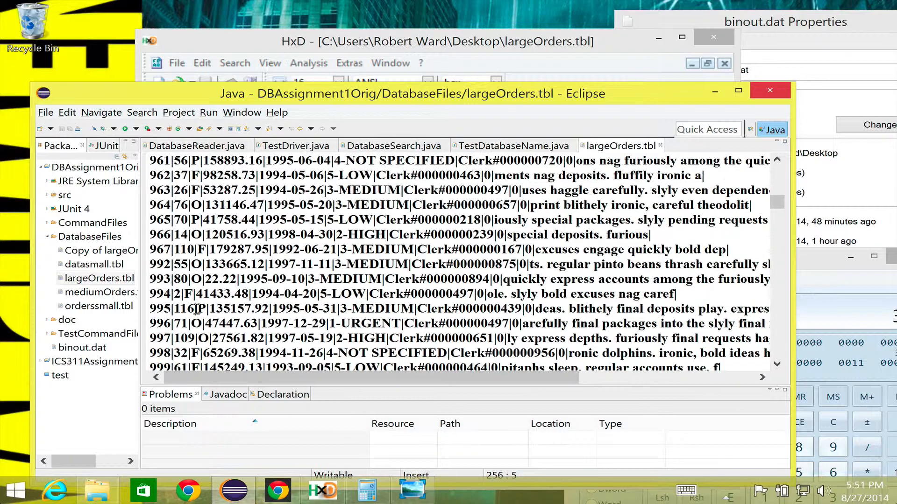
scroll(190, 313, down, 2)
scroll(181, 315, up, 2)
scroll(181, 316, up, 1)
scroll(181, 315, down, 4)
scroll(181, 316, down, 2)
scroll(180, 313, down, 2)
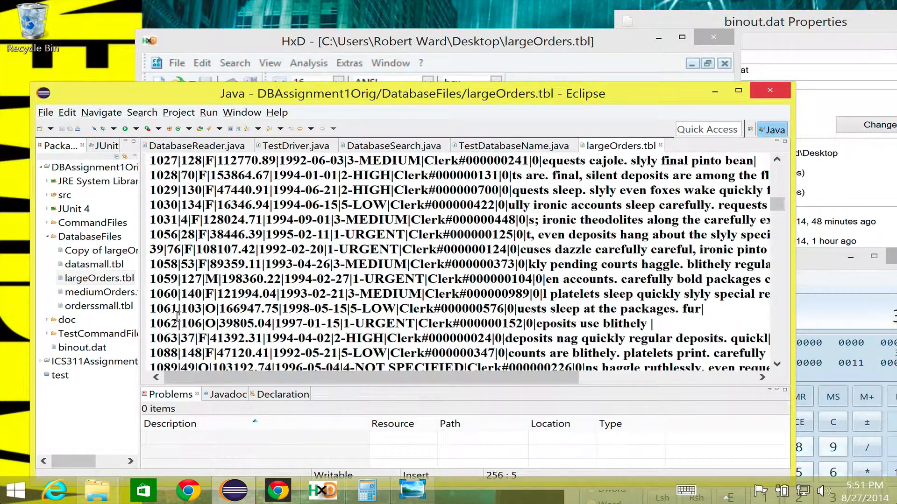
scroll(180, 313, up, 1)
scroll(180, 313, up, 3)
scroll(179, 317, up, 3)
scroll(179, 315, down, 1)
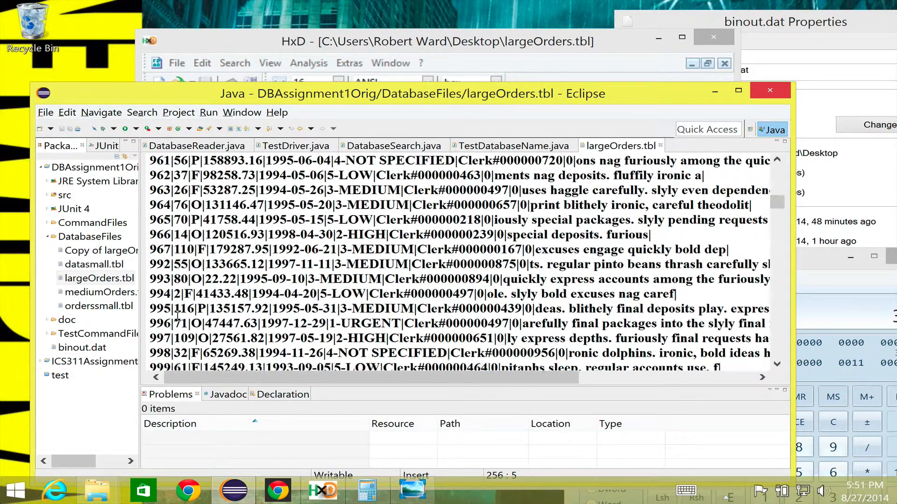
scroll(179, 315, down, 2)
scroll(179, 316, down, 2)
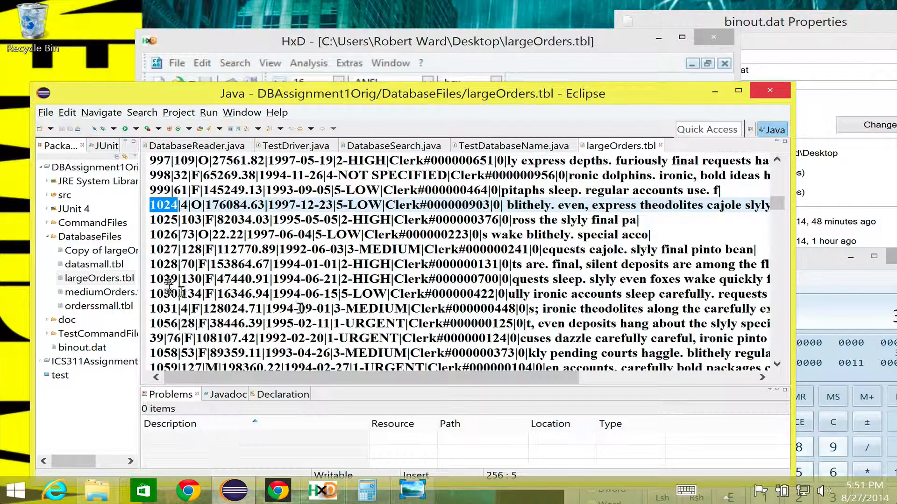
drag(779, 214, 776, 237)
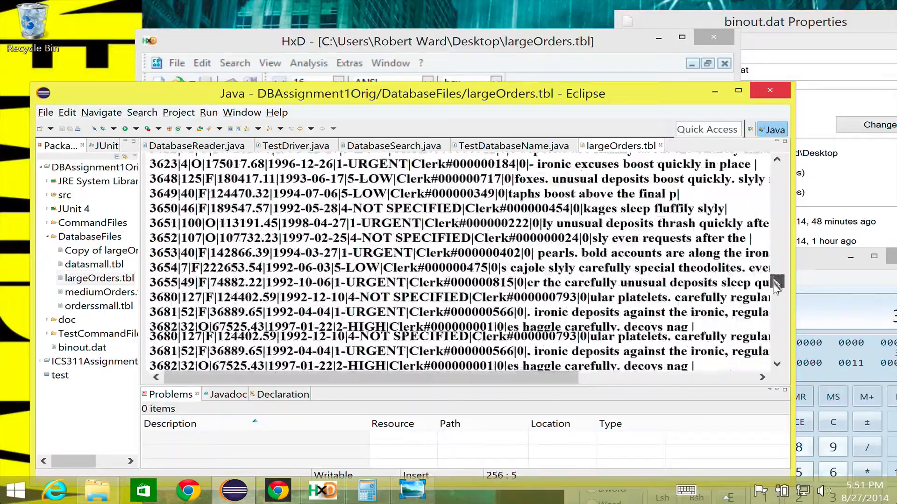
mouse_move(777, 237)
mouse_down()
mouse_move(776, 355)
mouse_move(777, 169)
mouse_up()
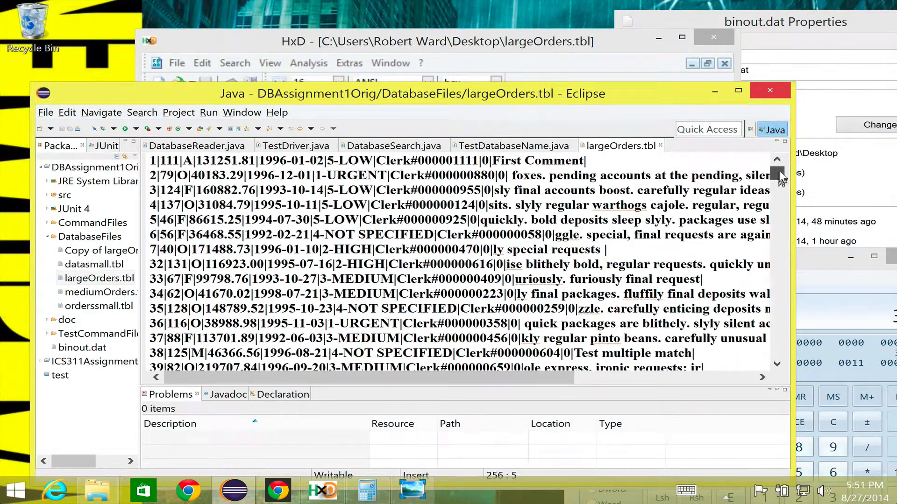
- Switch to DatabaseReader.java and bring the HxD view of largeOrders.tbl forward
click(189, 146)
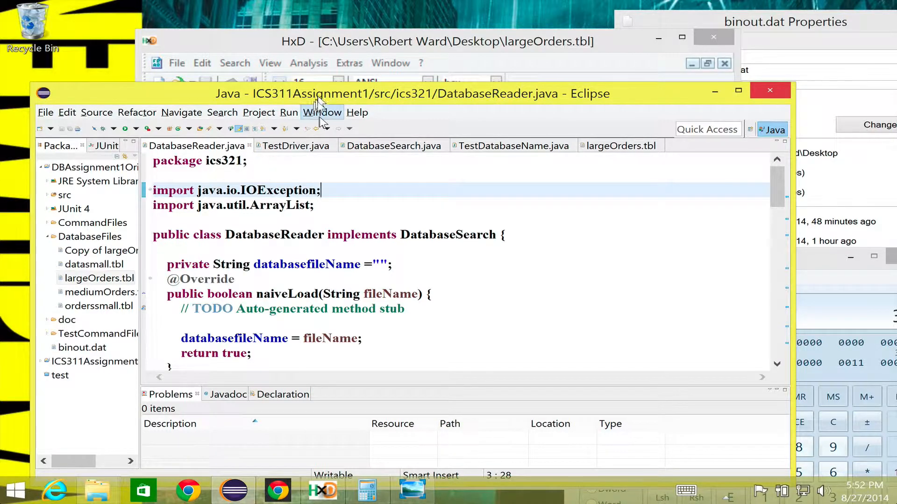
click(464, 51)
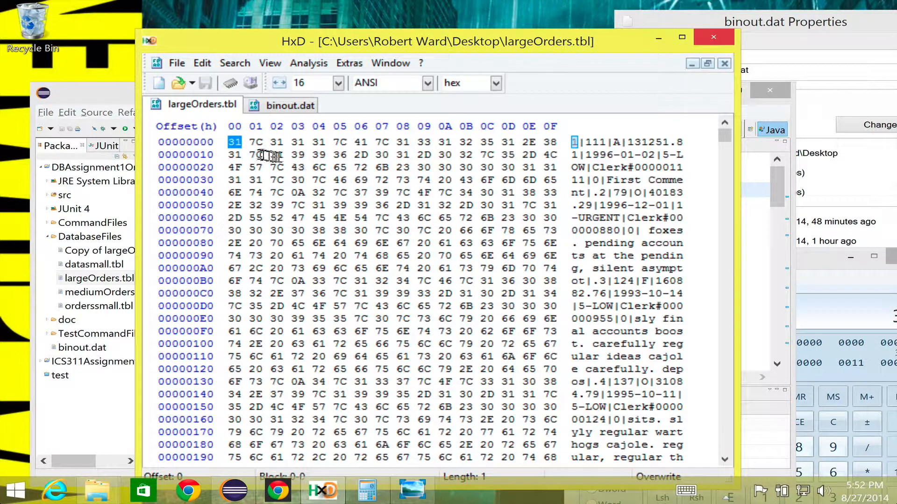
- Select the first byte, then the nine bytes of the price 131251.81 in the first row
click(234, 142)
drag(229, 143, 243, 144)
drag(627, 142, 683, 141)
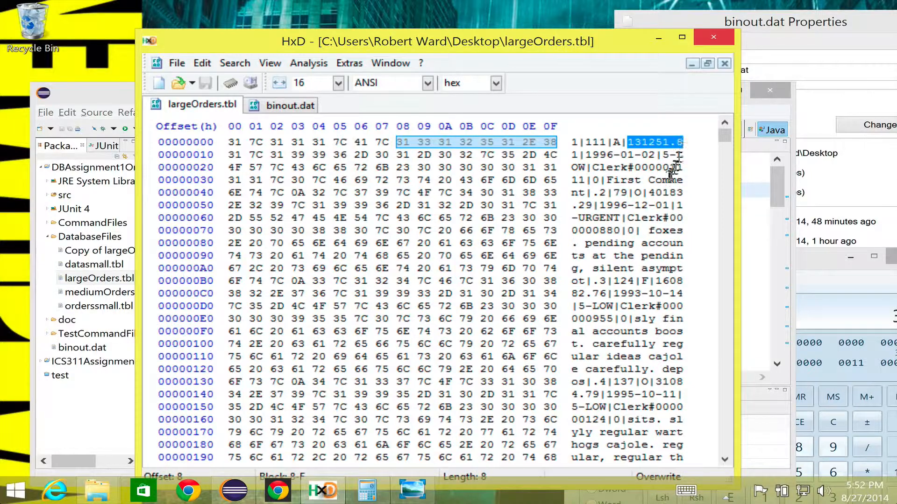
click(684, 154)
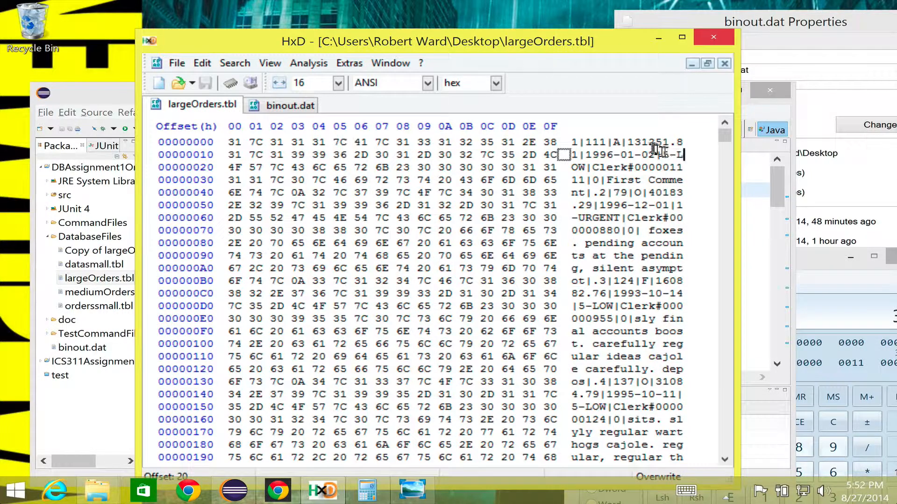
drag(629, 143, 578, 155)
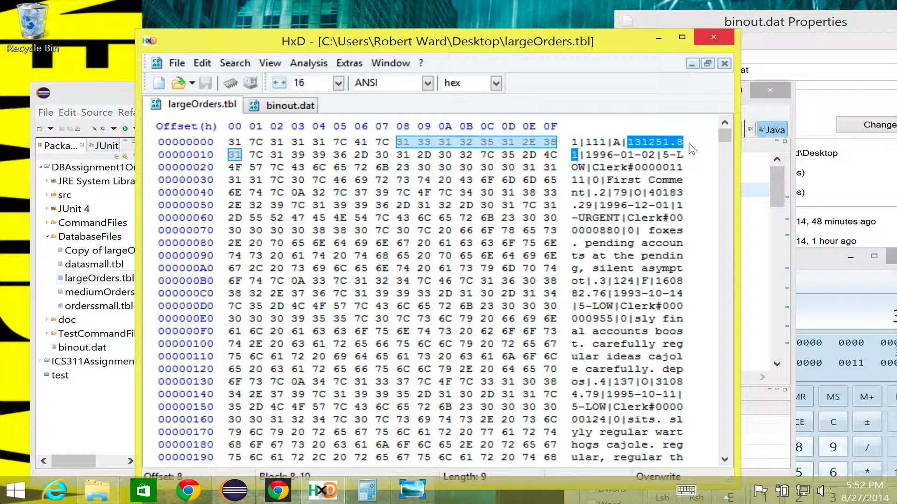
- Select the ten bytes of the date 1996-01-02, Length A in the status bar
click(602, 154)
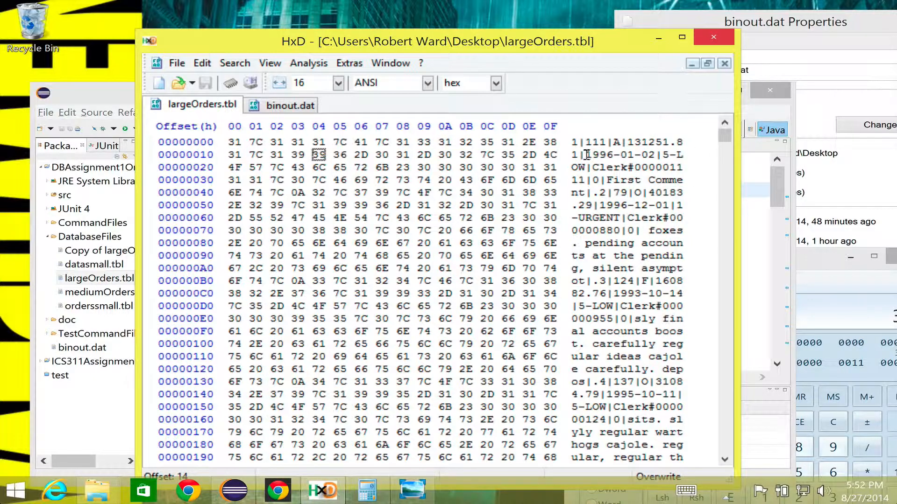
drag(588, 154, 613, 154)
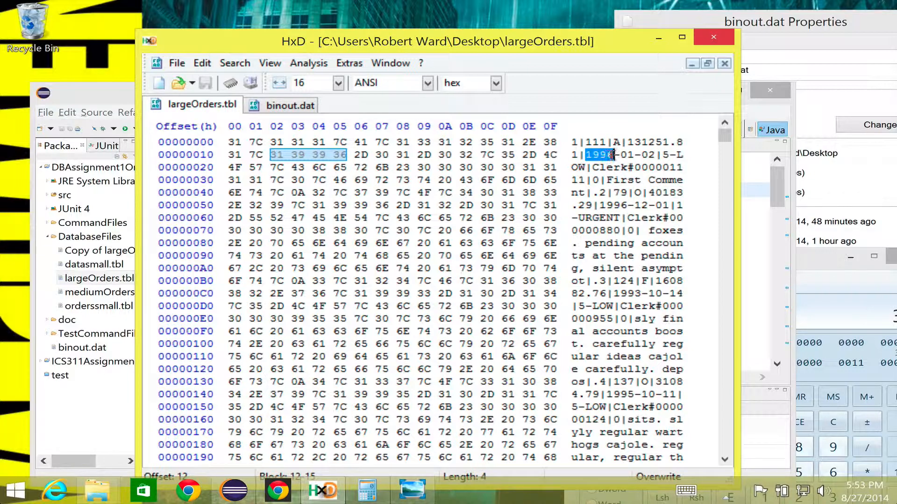
drag(614, 155, 650, 155)
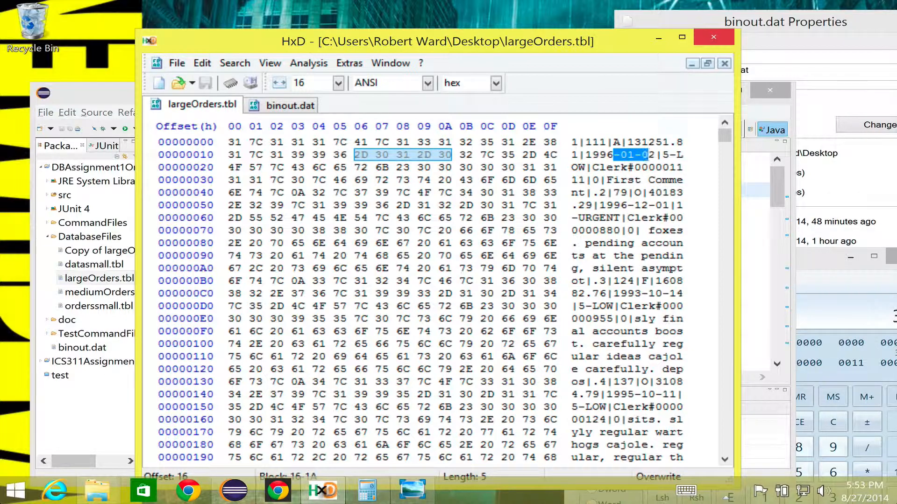
click(646, 155)
text(3)
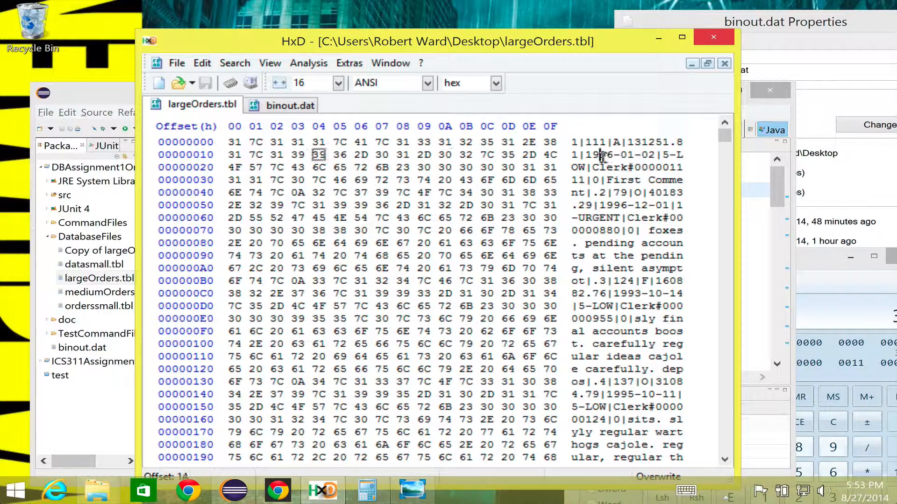
drag(586, 154, 656, 154)
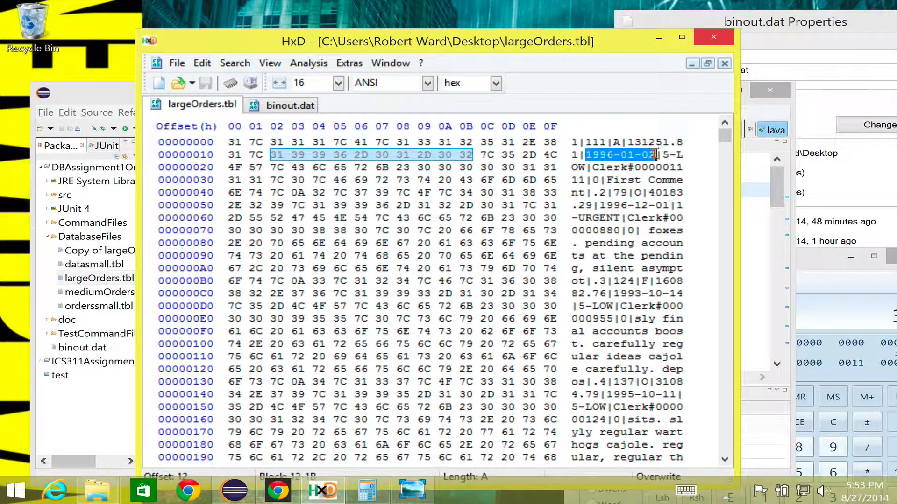
click(601, 154)
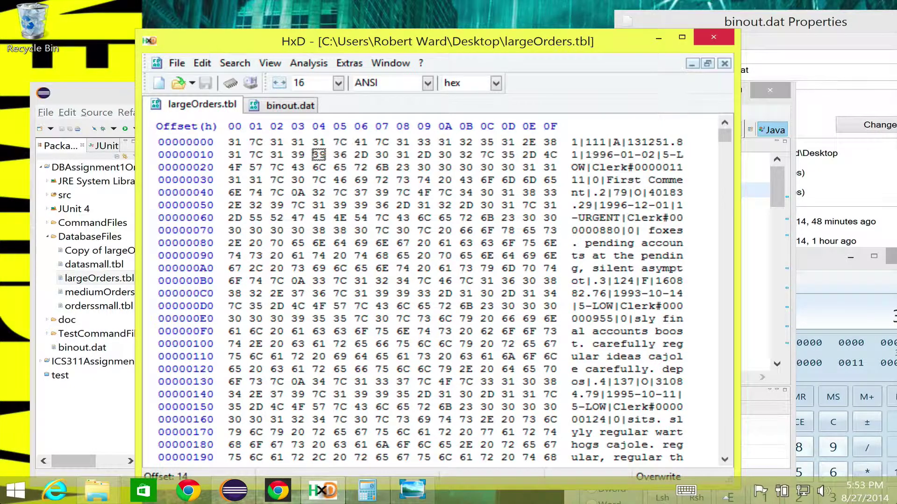
drag(587, 155, 656, 154)
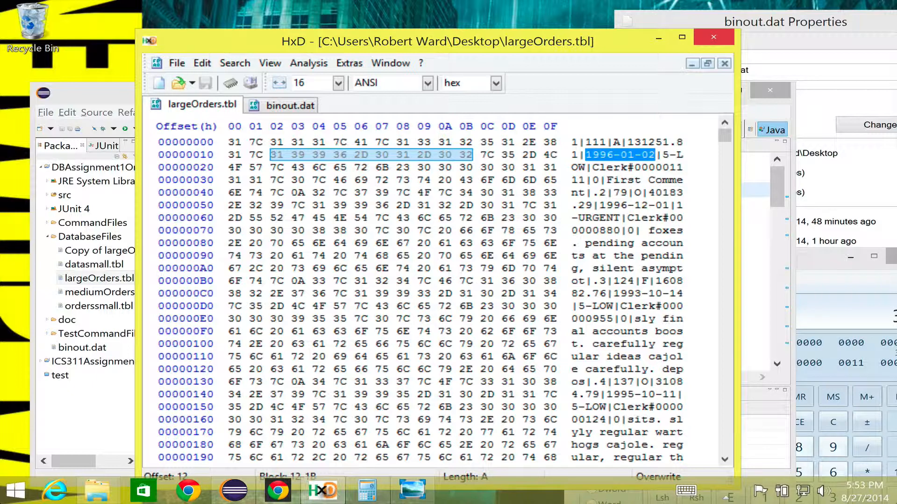
- Select the five bytes of 5-LOW, undo an accidental select-to-start, then narrow to LOW
click(677, 154)
drag(666, 154, 589, 168)
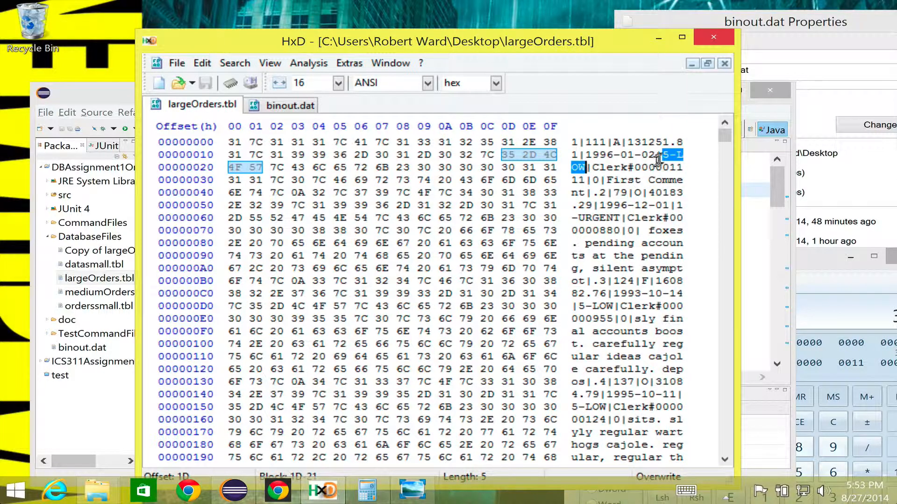
click(641, 180)
key(ctrl+shift+Home)
click(666, 155)
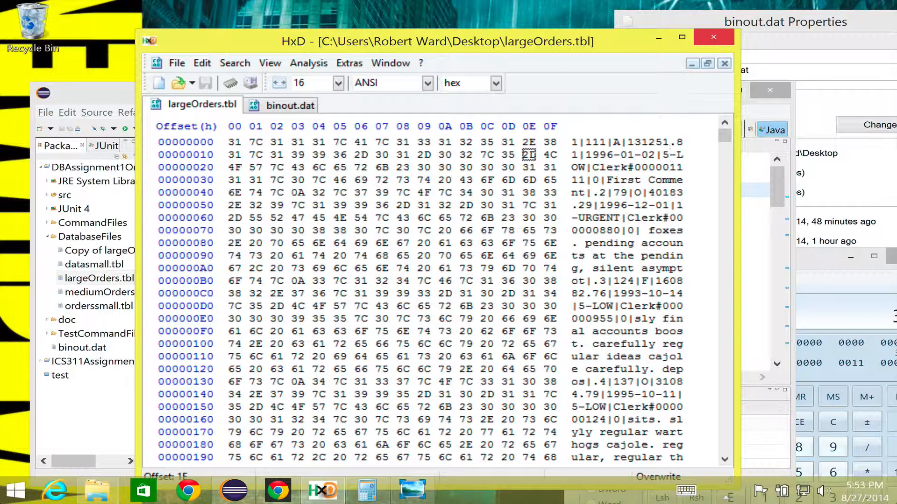
key(ctrl+shift+Home)
click(665, 154)
click(670, 154)
drag(666, 155, 590, 164)
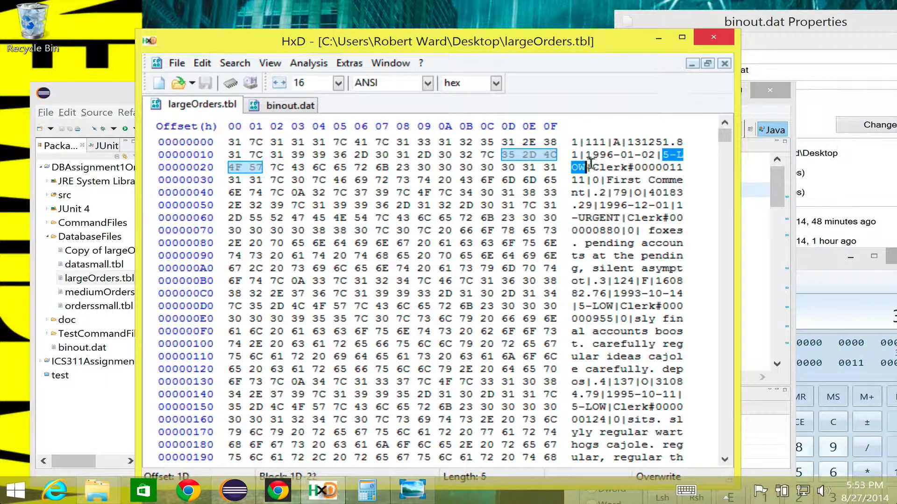
drag(669, 155, 587, 167)
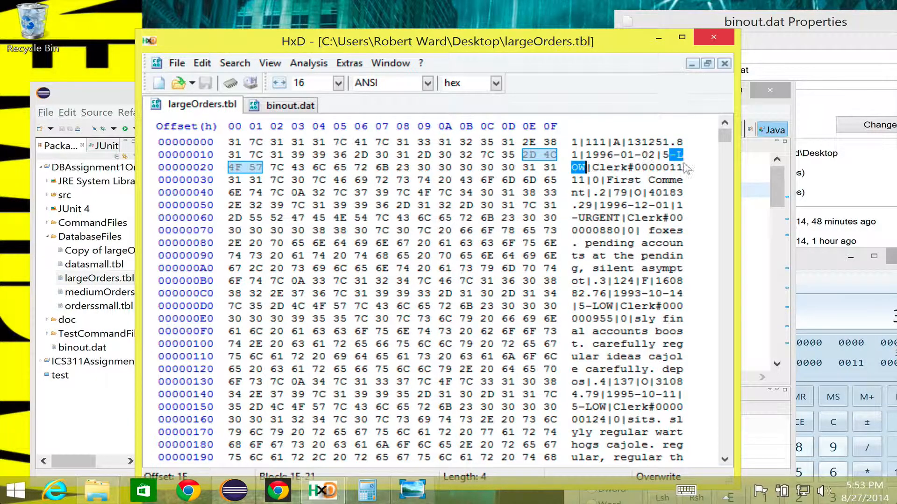
- Select the six-byte 'Clerk#' prefix at offsets 23–28, showing Length: 6
click(643, 179)
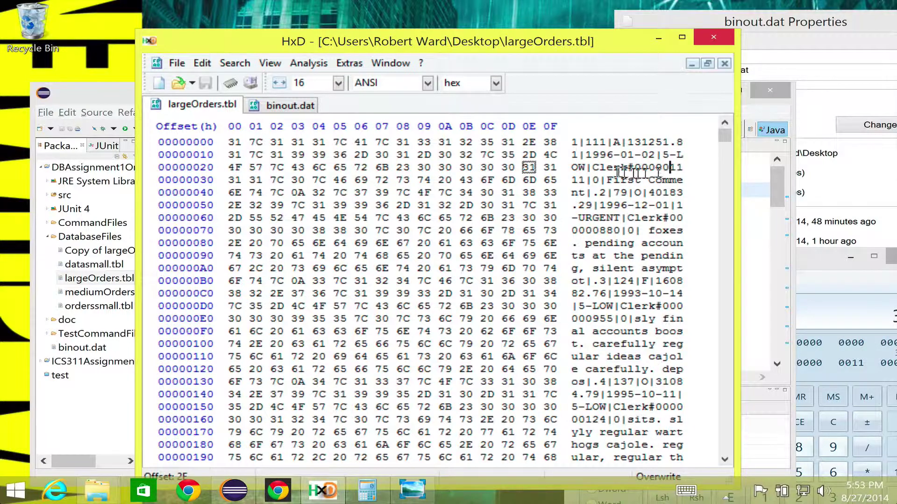
key(ctrl+shift+Home)
click(601, 169)
drag(594, 168, 636, 170)
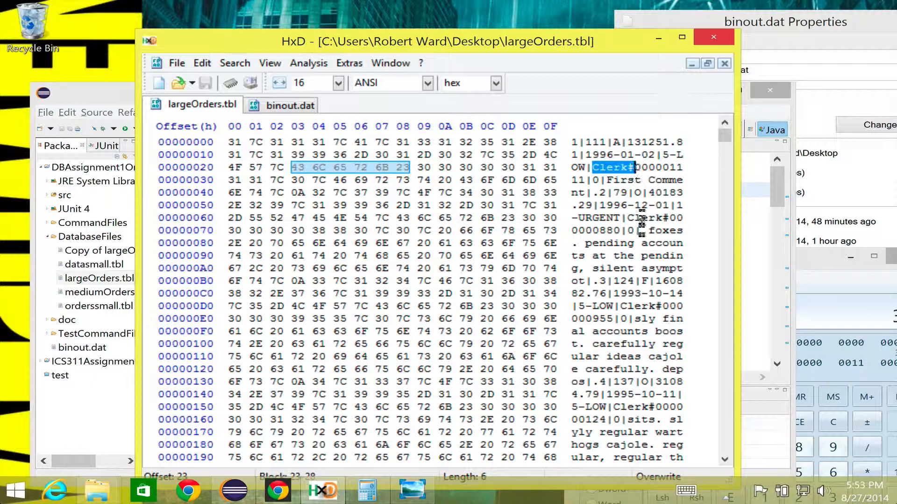
- Re-select part of the clerk label to confirm its byte count, then clear the selection
click(628, 167)
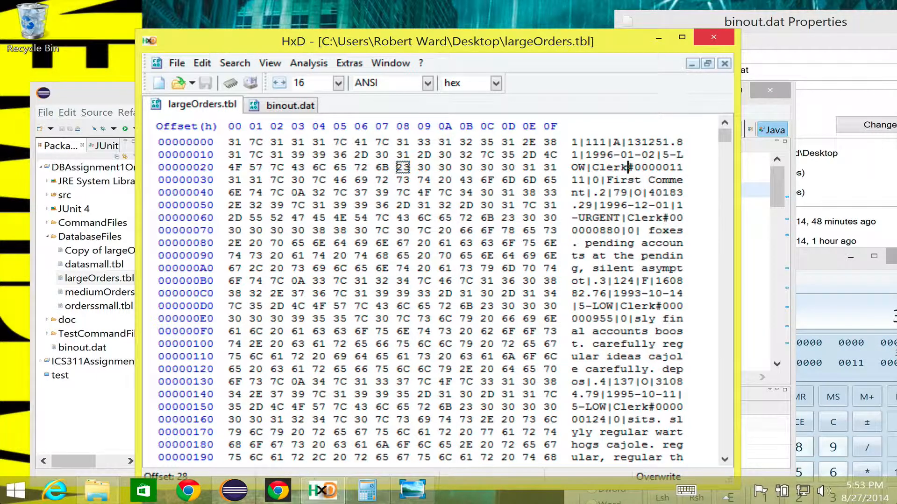
drag(594, 167, 635, 168)
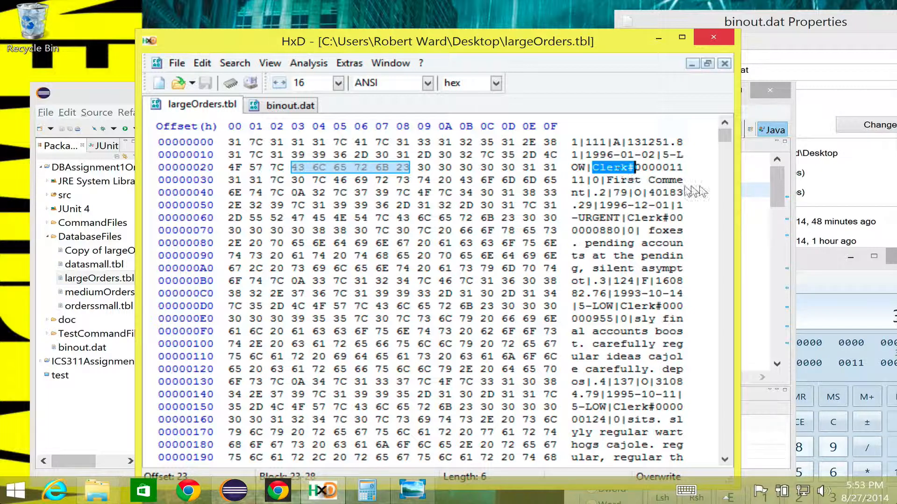
click(462, 168)
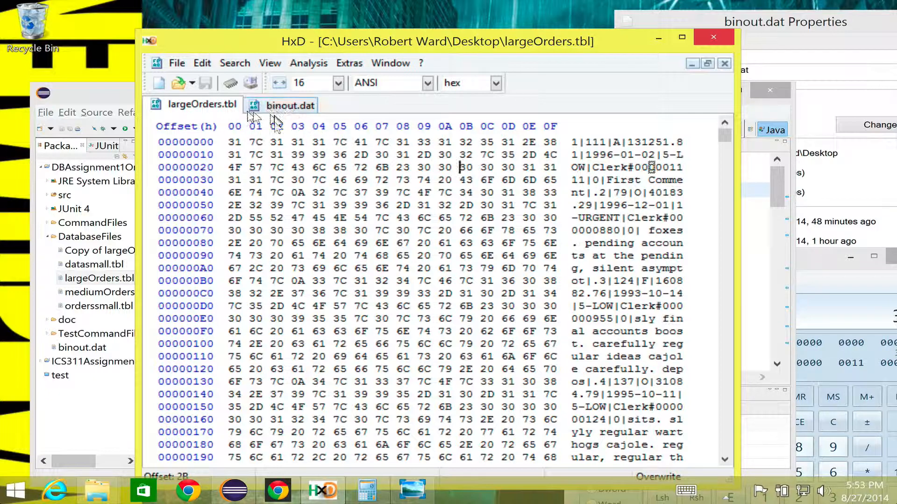
- Select the three-byte '111' field at offsets 2–4, then switch to binout.dat for the 4-byte integer
drag(571, 142, 683, 167)
click(589, 141)
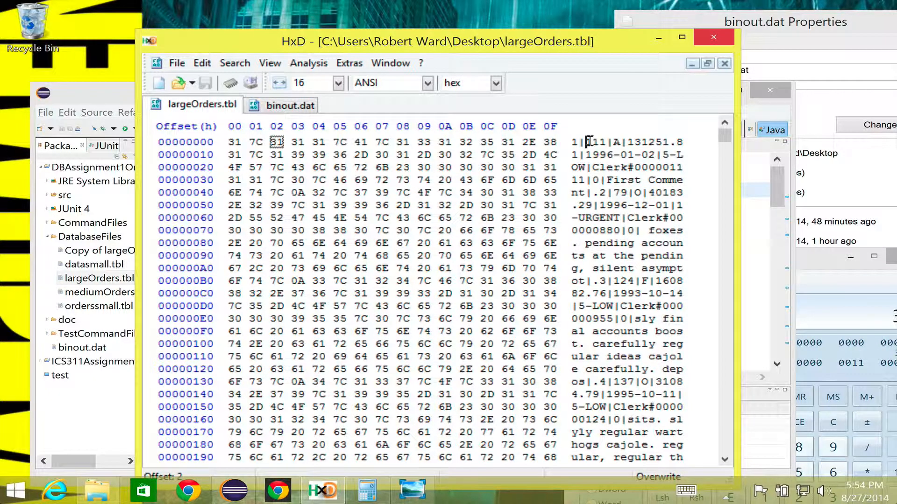
drag(589, 142, 607, 143)
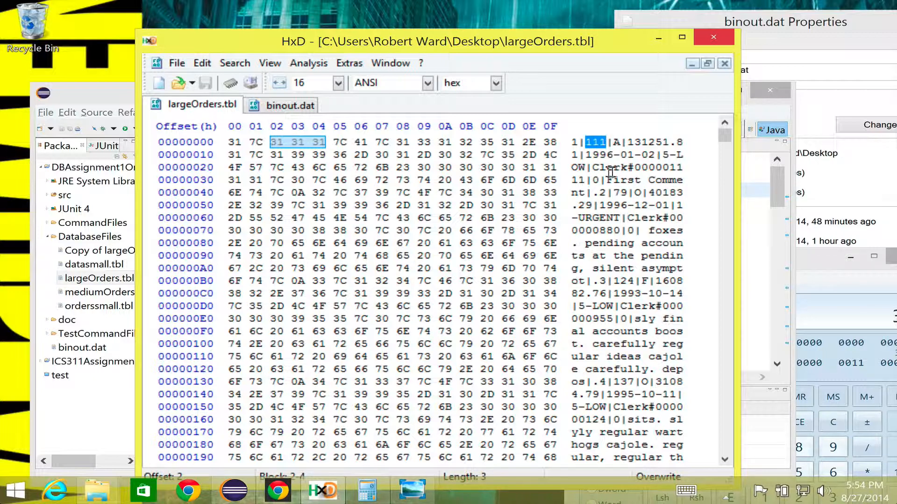
click(280, 107)
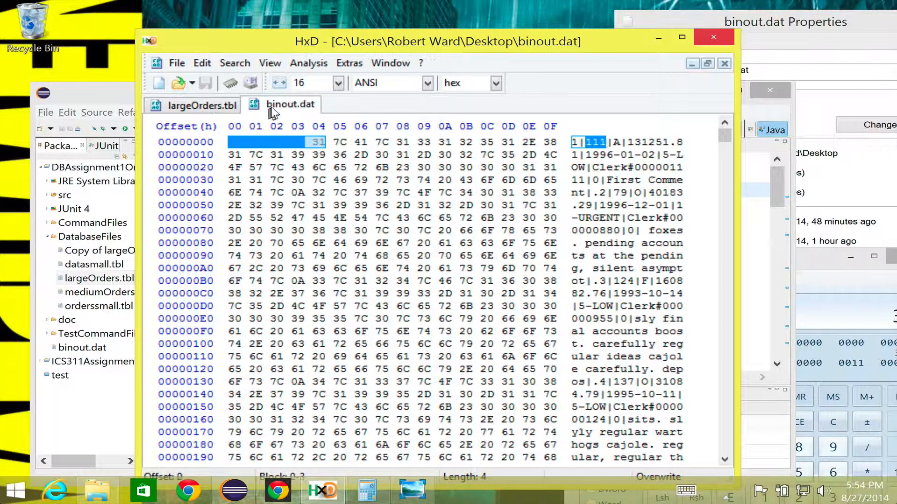